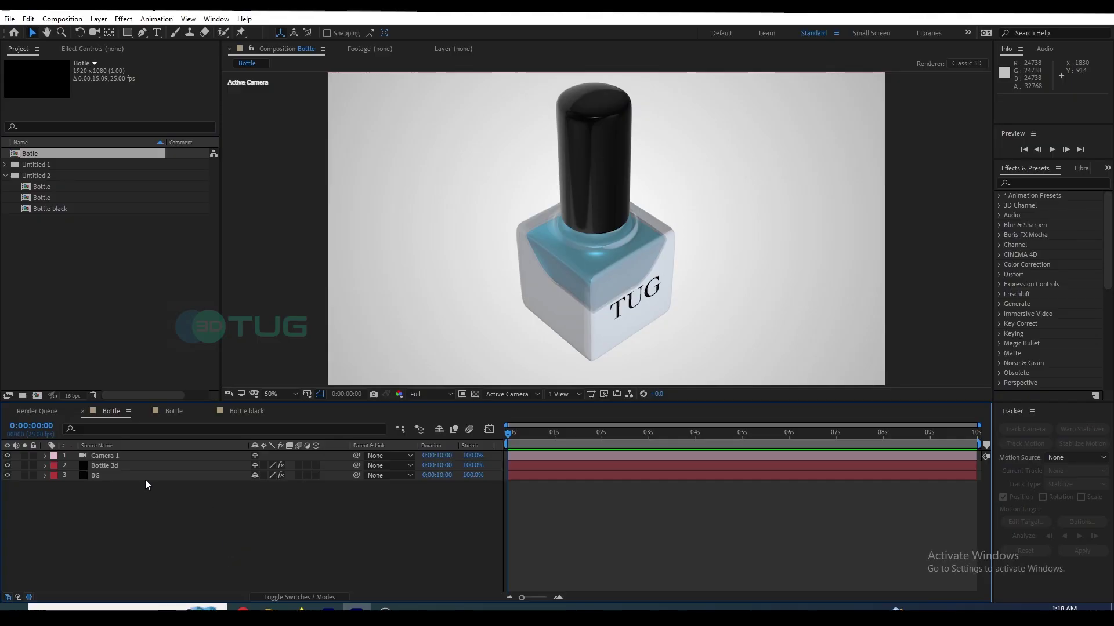
- Flip between the Bottle and Bottle black composition tabs to review the finished bottle renders
click(172, 411)
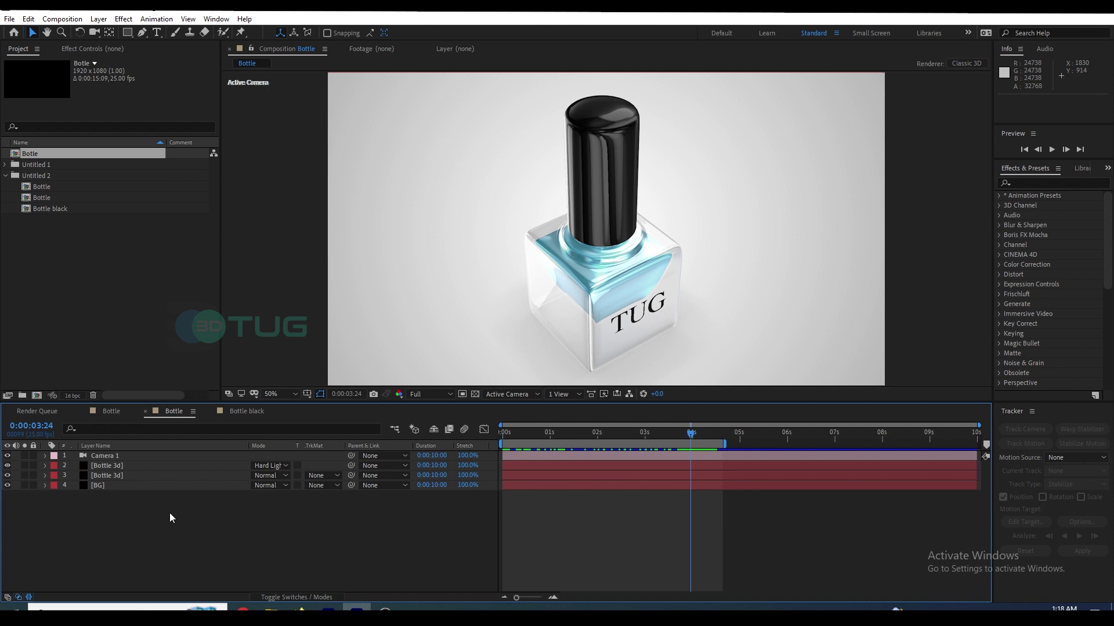
click(232, 411)
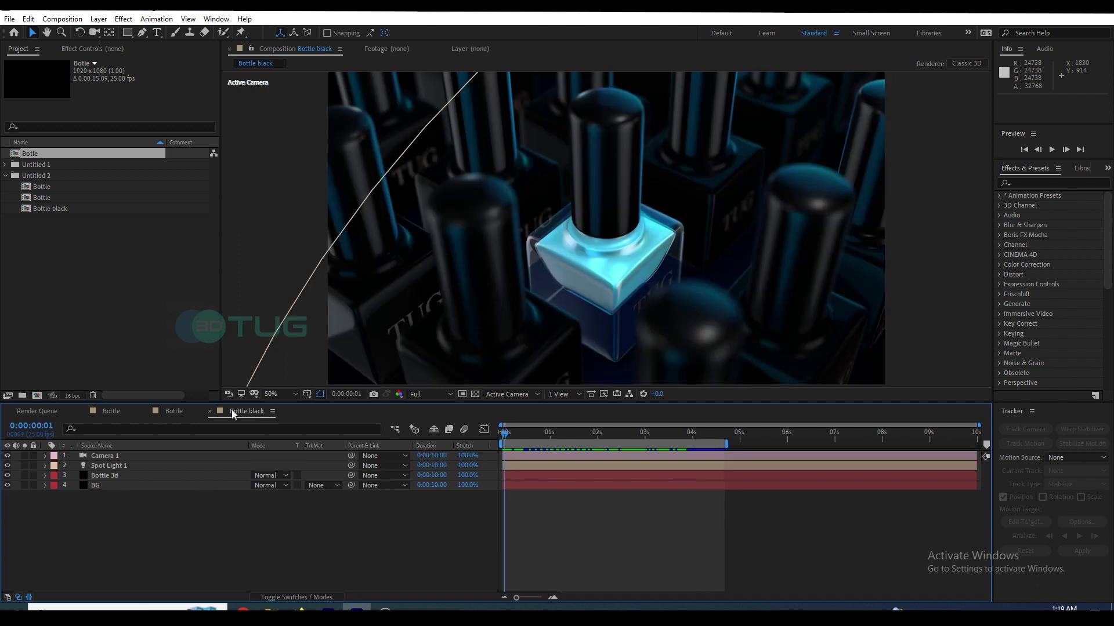
click(172, 411)
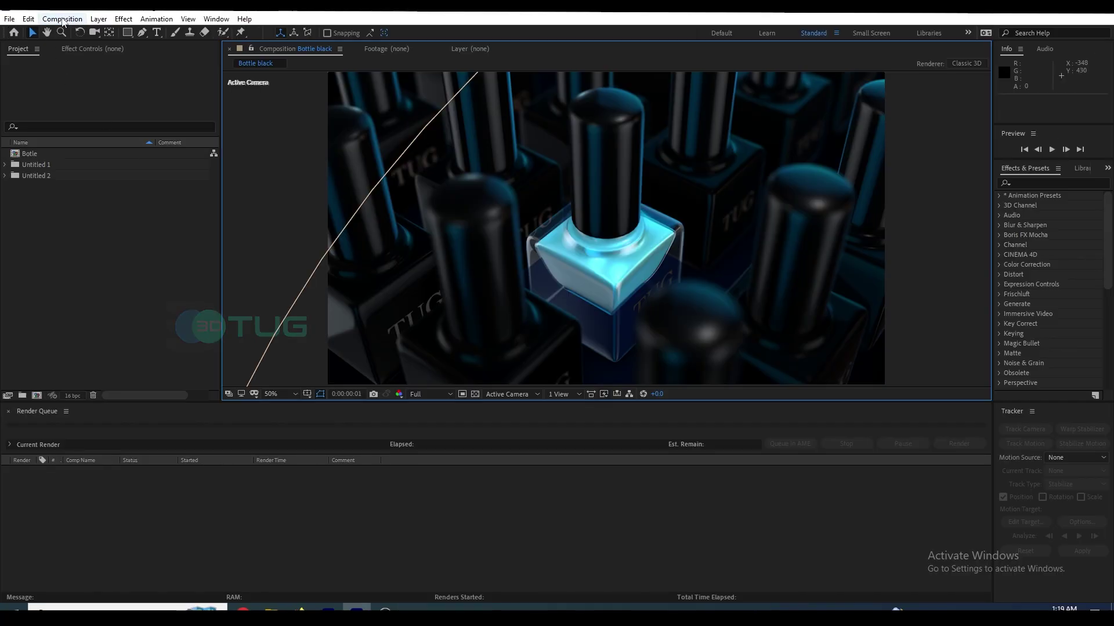
- Create a new 1920×1080 composition named Bottle
click(62, 20)
click(64, 30)
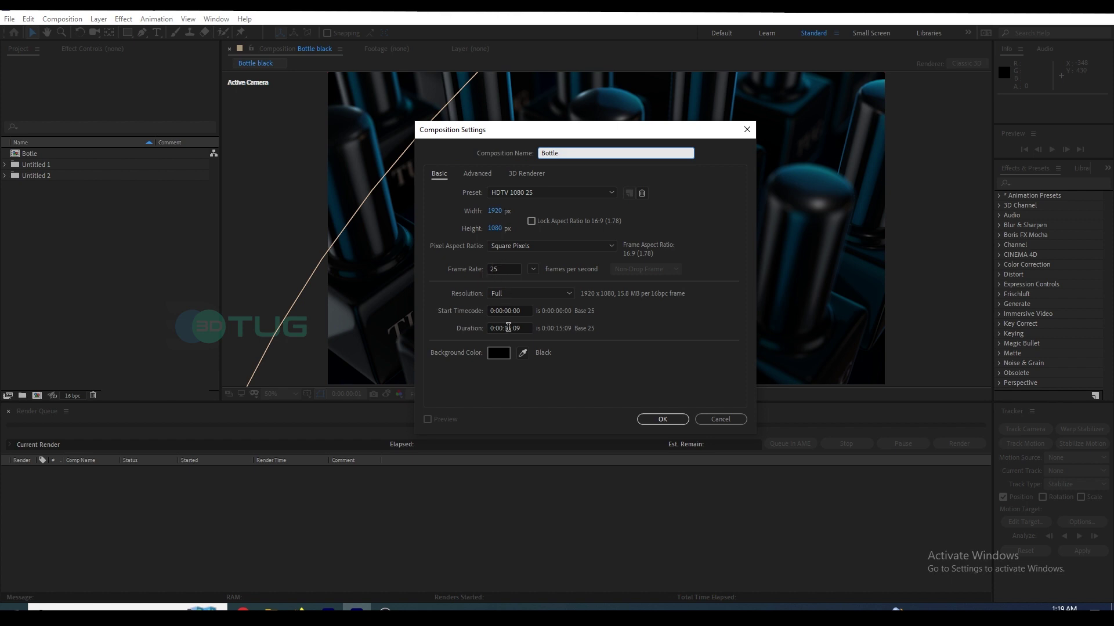
click(662, 419)
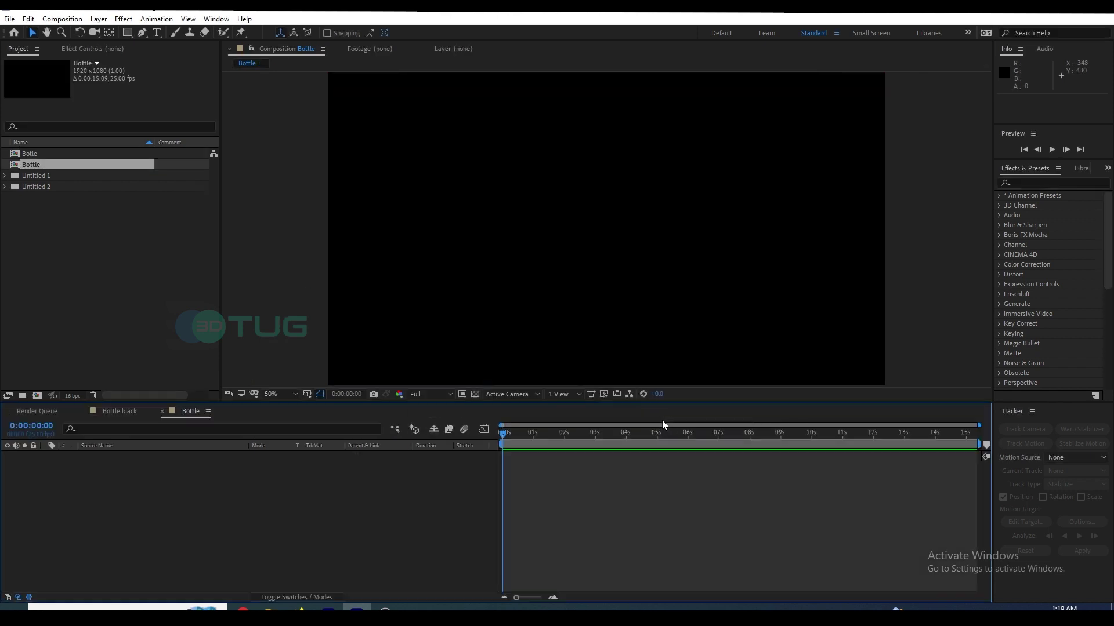
- Add a solid named Bottle 3d and apply the Video Copilot Element effect to it
right_click(195, 365)
mouse_move(270, 373)
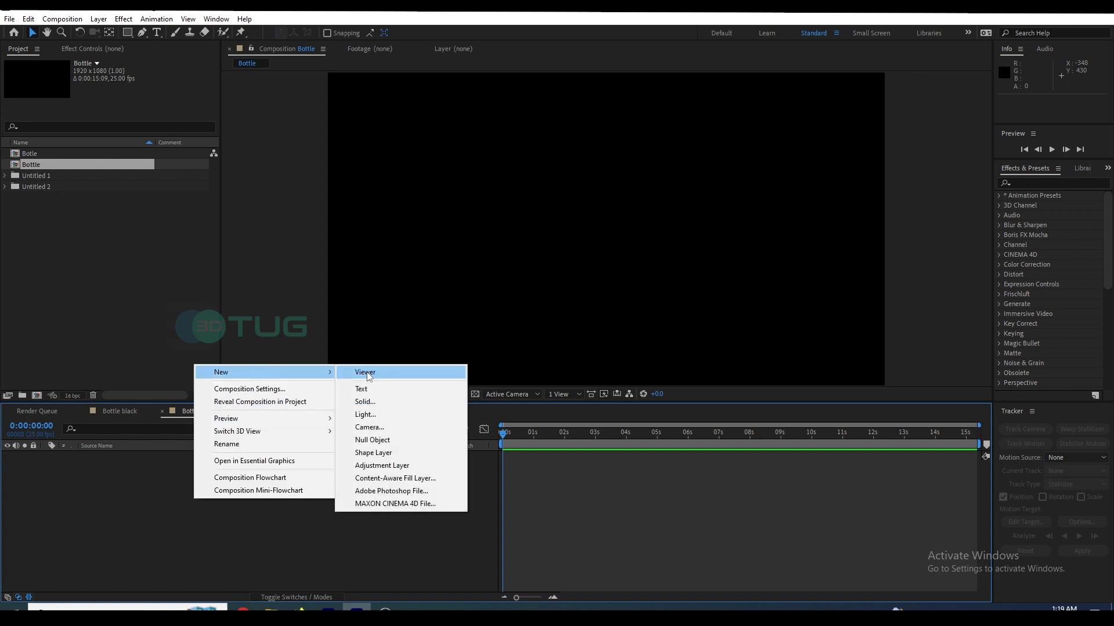
click(384, 405)
text(Bottle 3d)
key(Return)
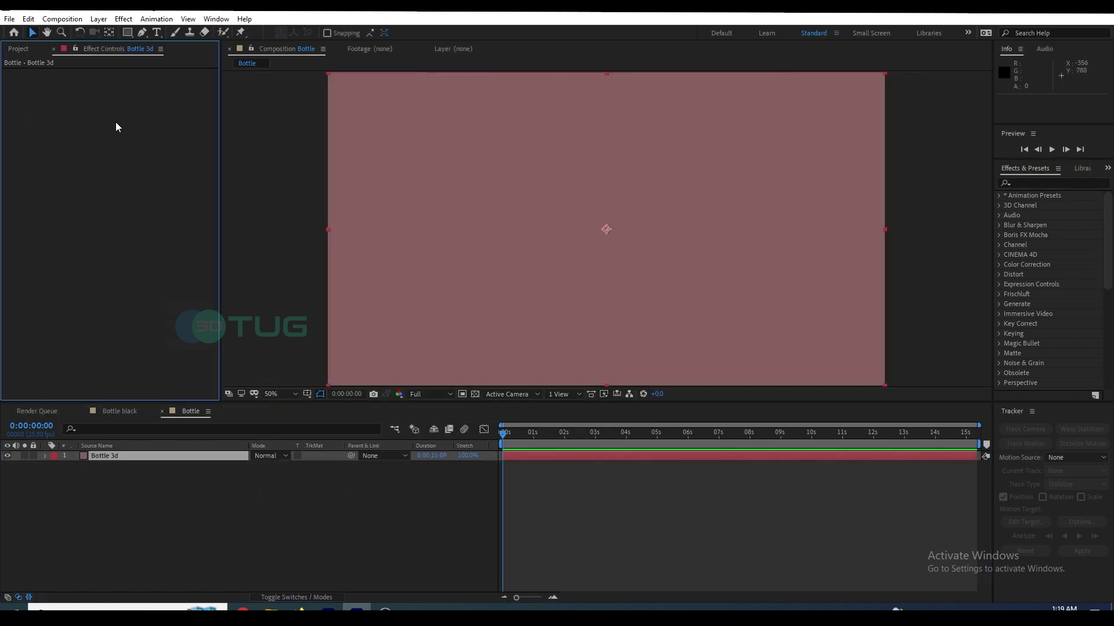
right_click(117, 124)
mouse_move(187, 596)
click(324, 555)
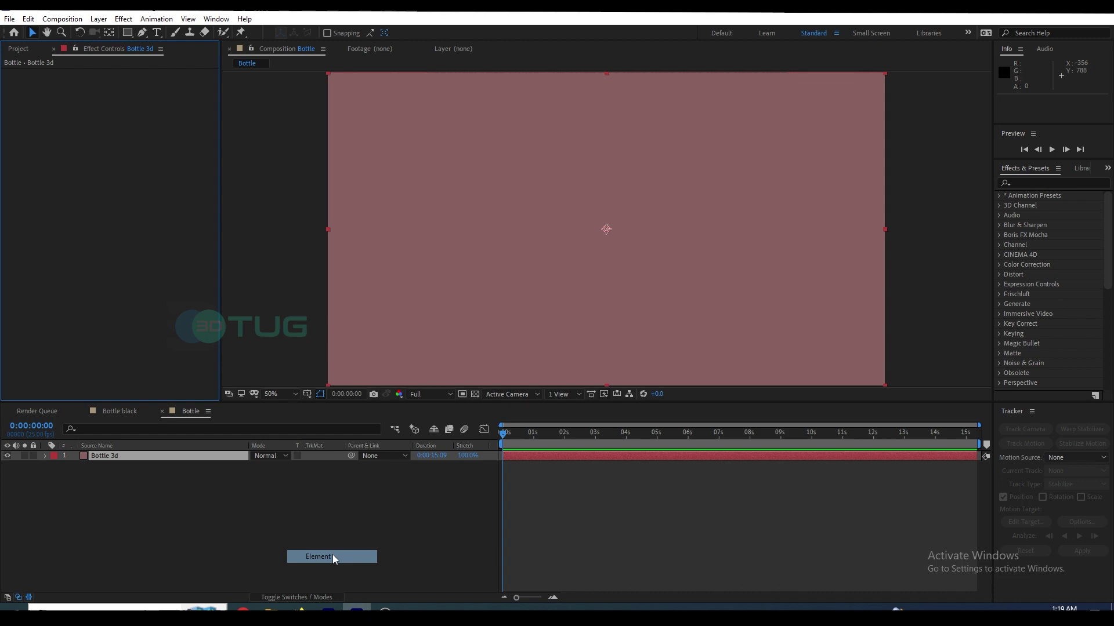
- Import cosmatic.obj into Element 3D, normalize its size and raise it along Y
click(61, 97)
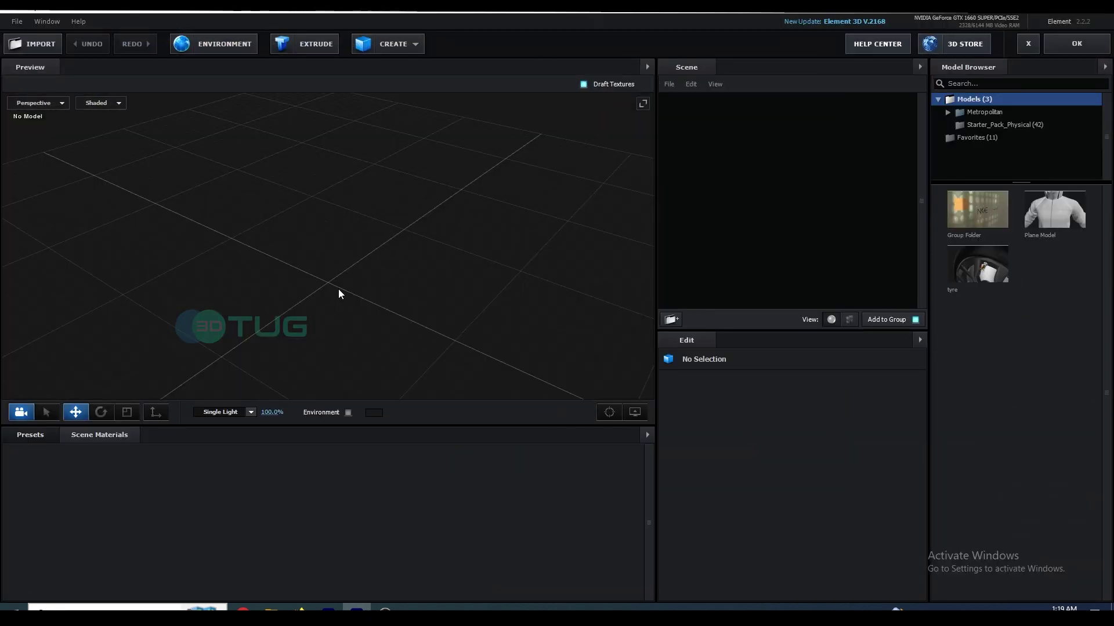
click(52, 44)
double_click(99, 87)
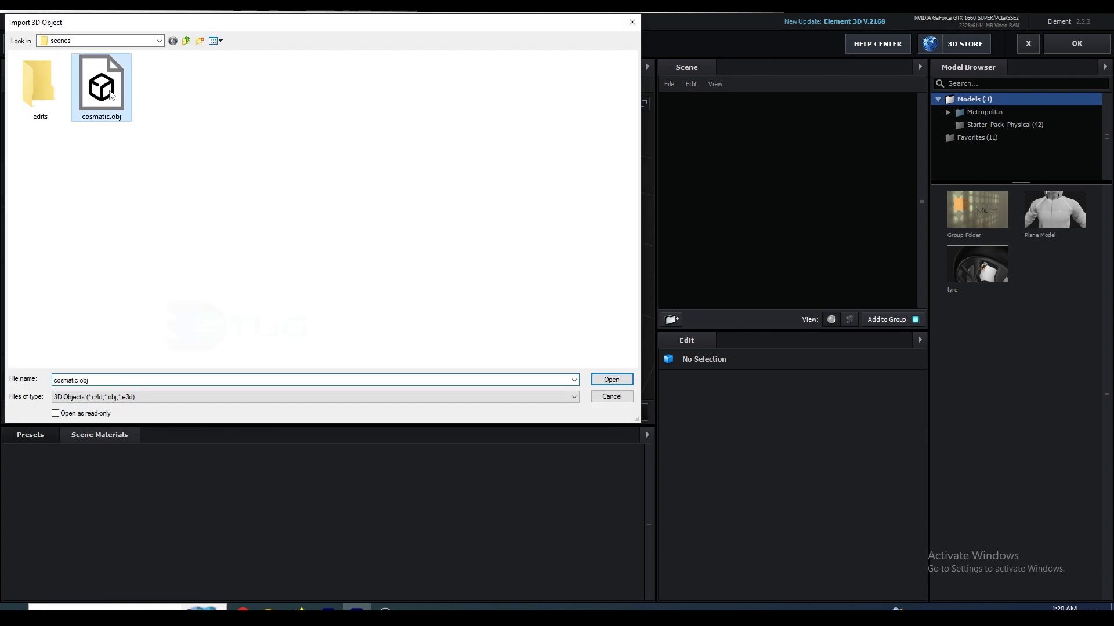
click(653, 419)
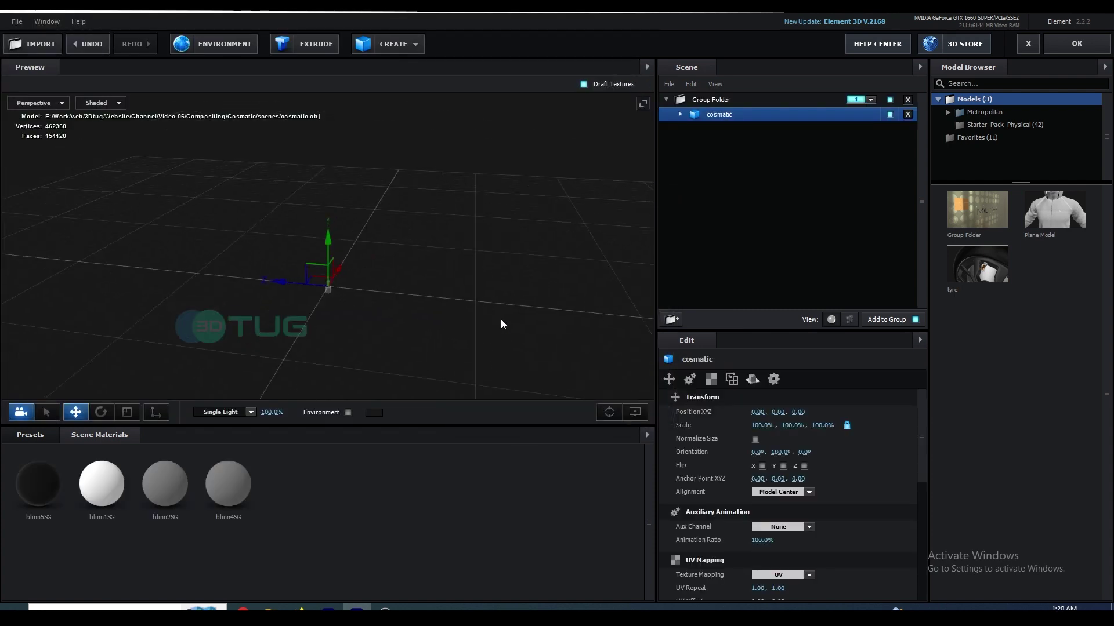
click(754, 439)
drag(328, 252, 310, 116)
scroll(495, 308, down, 3)
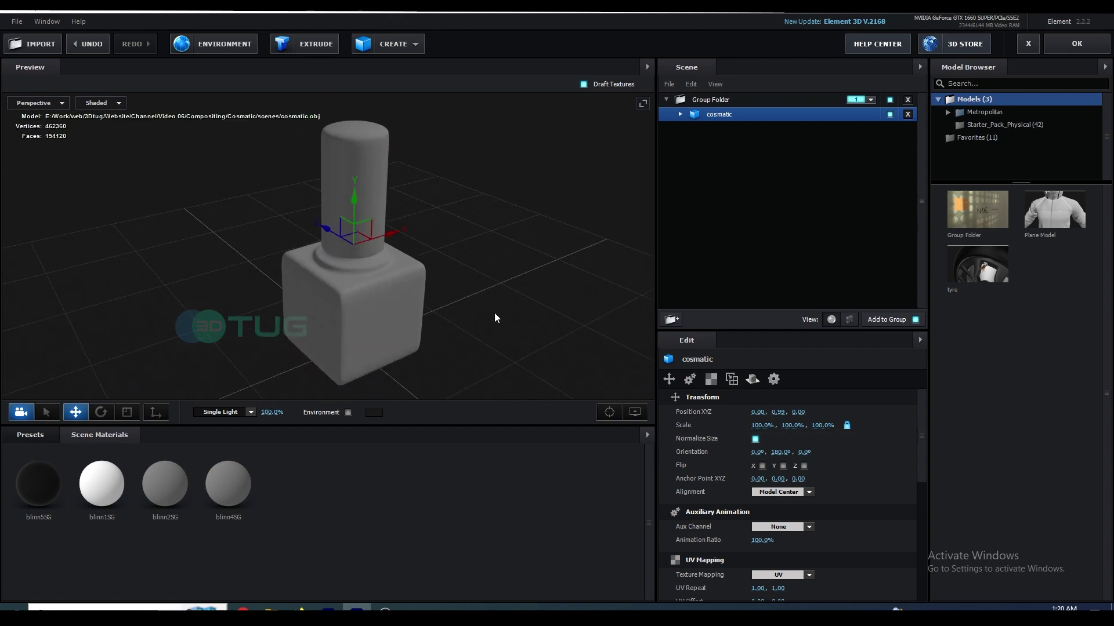
- Give the bottle body the Glass material and the cap Black_Gloss
click(35, 435)
click(58, 501)
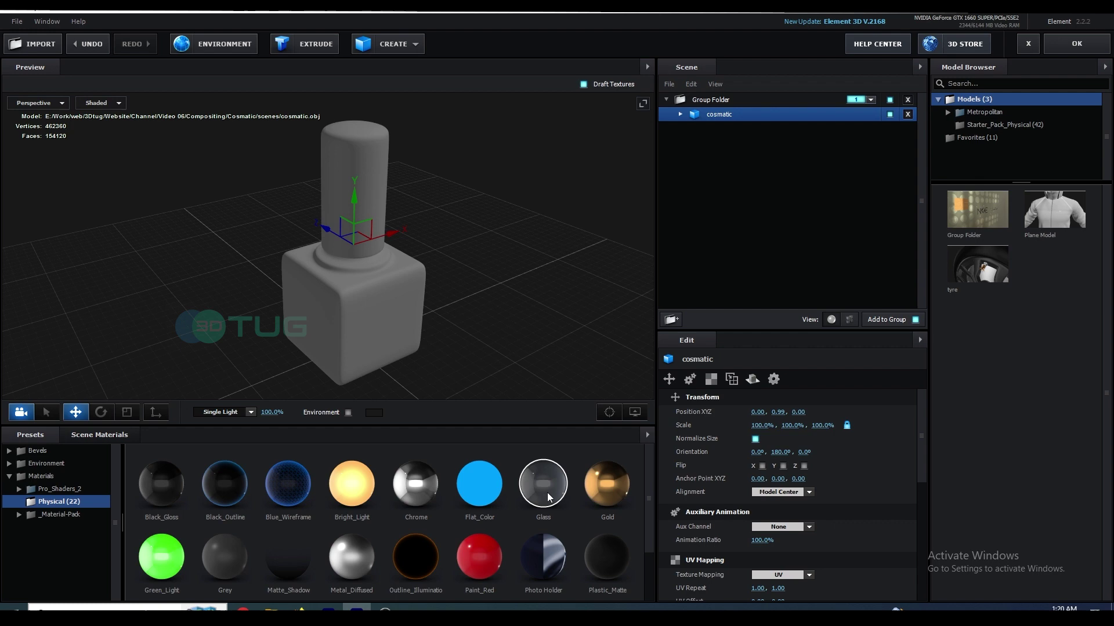
drag(548, 492, 366, 325)
drag(158, 489, 339, 180)
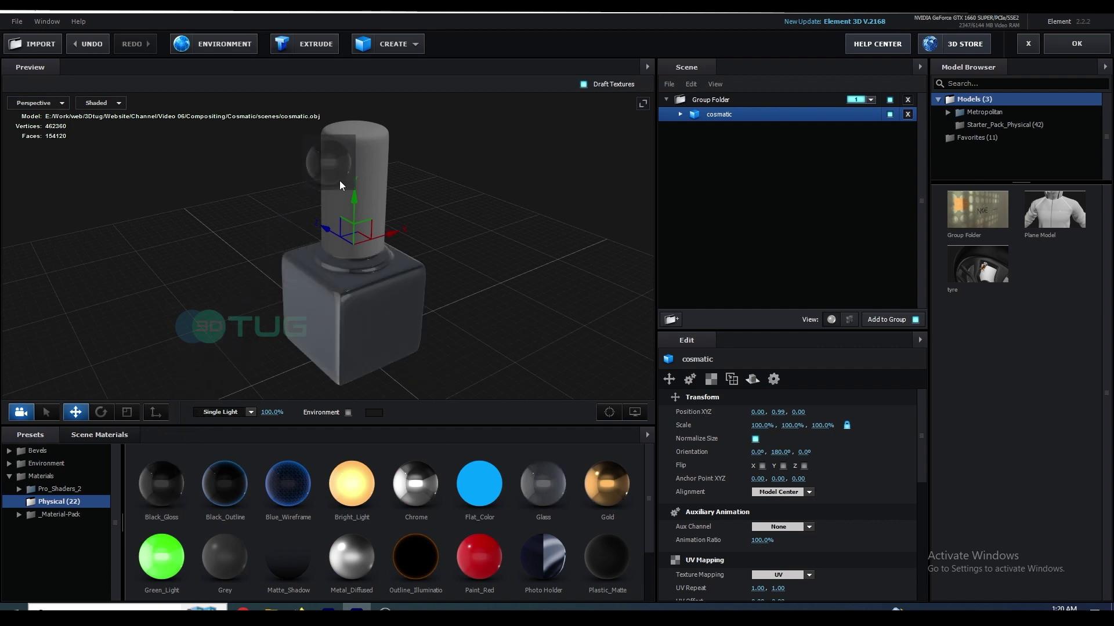
drag(502, 162, 382, 163)
click(338, 266)
- Add a floor plane with the Matte_Shadow material to catch the bottle's shadow
click(387, 44)
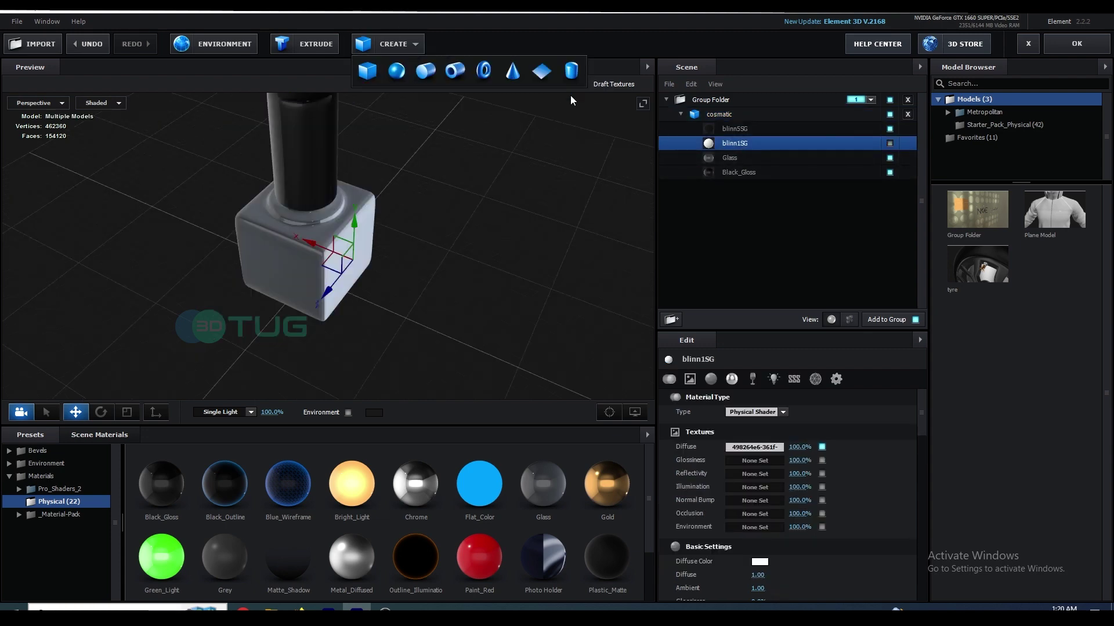
click(542, 70)
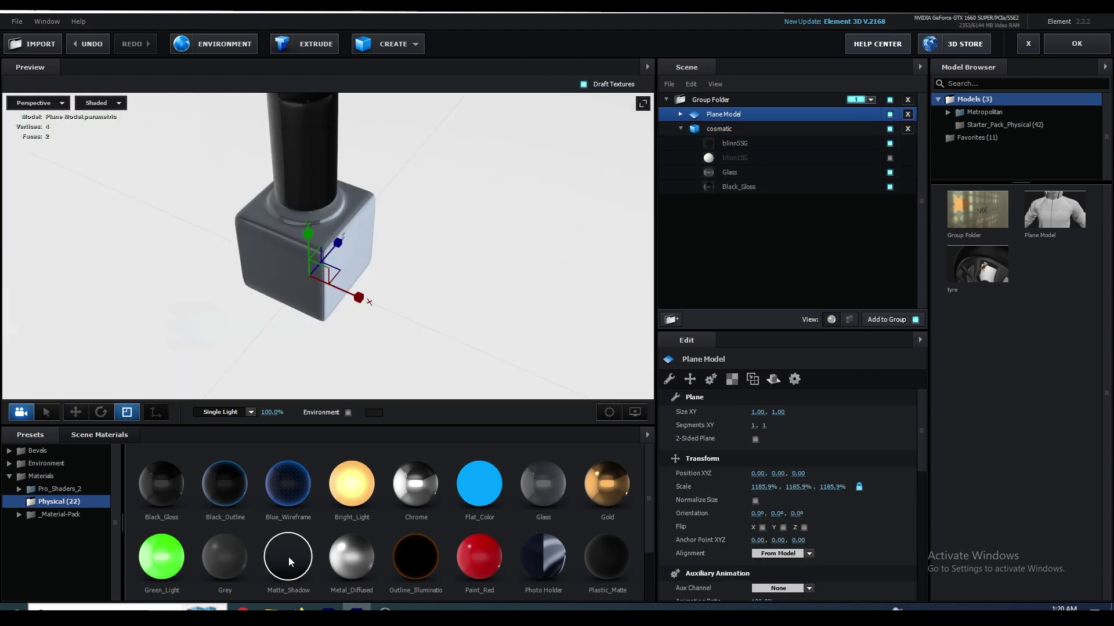
drag(290, 563, 448, 311)
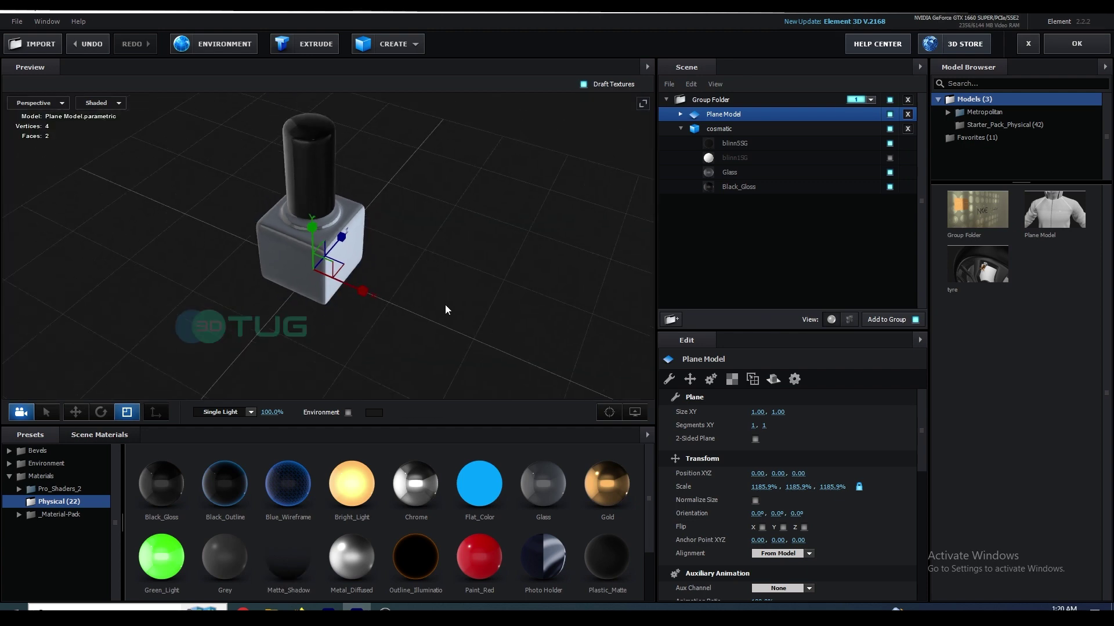
- Back in the Bottle comp, add Camera 1 and a solid named BG
click(1070, 49)
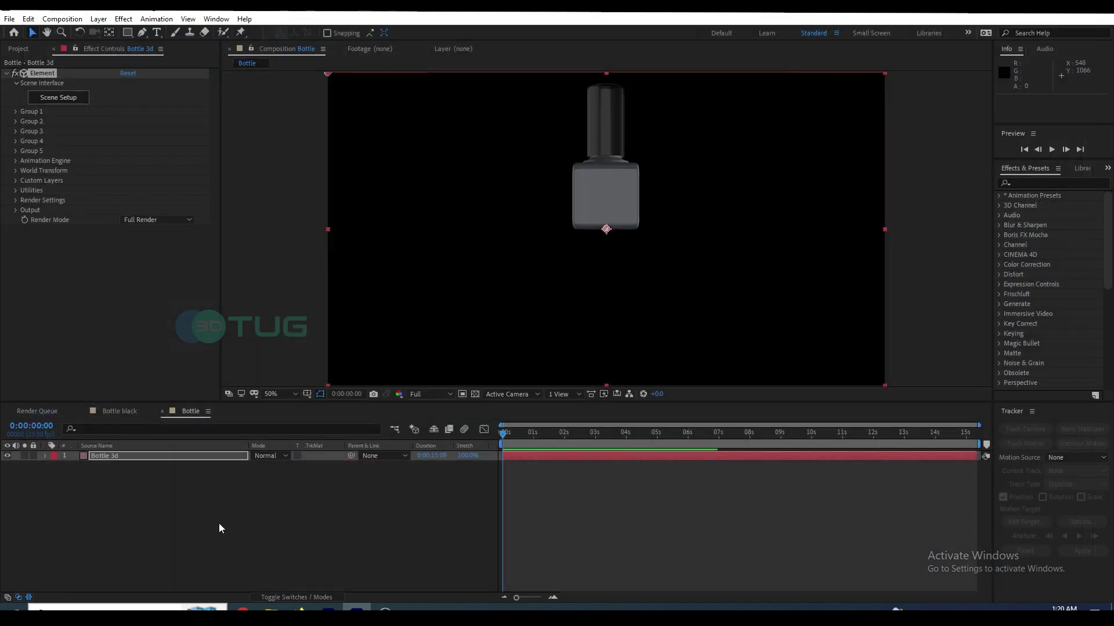
right_click(125, 512)
mouse_move(174, 394)
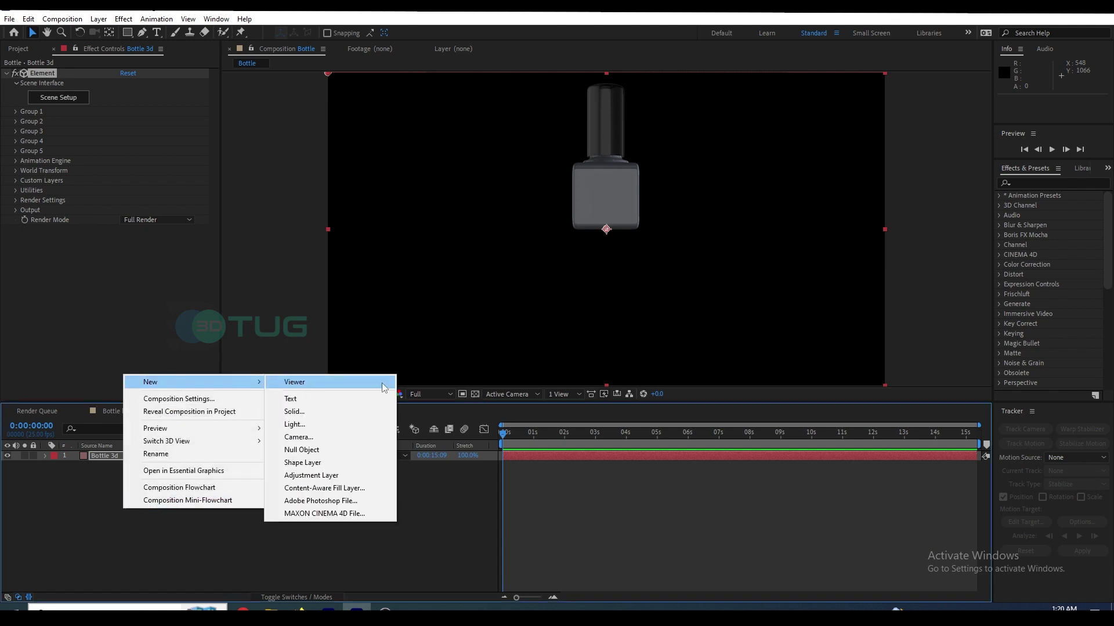
click(307, 448)
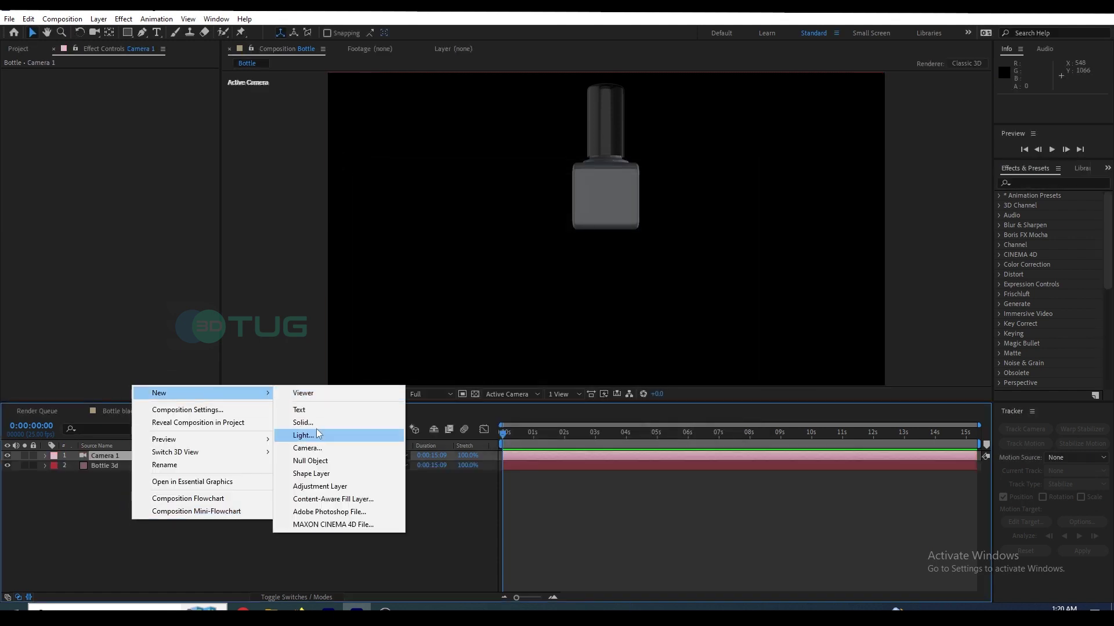
click(303, 423)
text(BG)
click(600, 411)
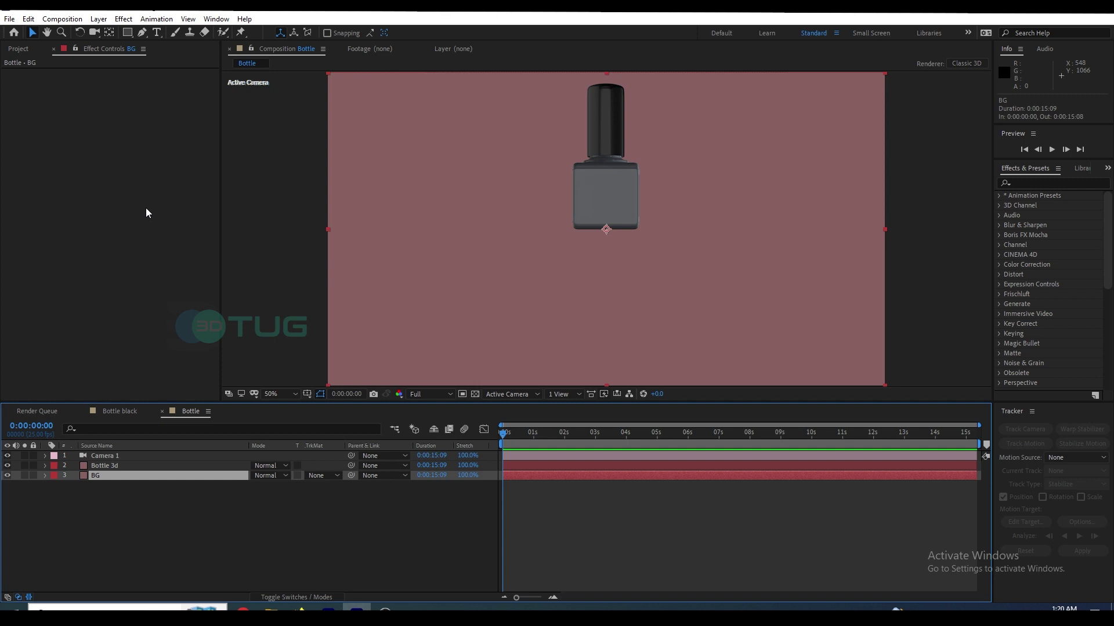
- Apply a radial Gradient Ramp to BG, centred on the bottle
right_click(119, 165)
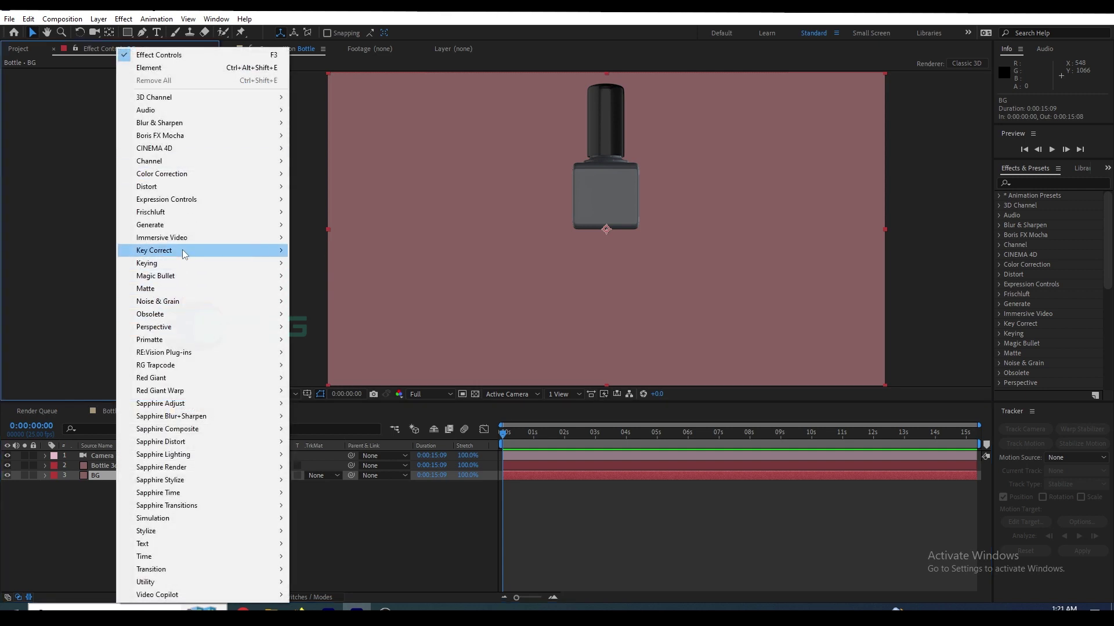
mouse_move(192, 225)
click(325, 442)
click(139, 122)
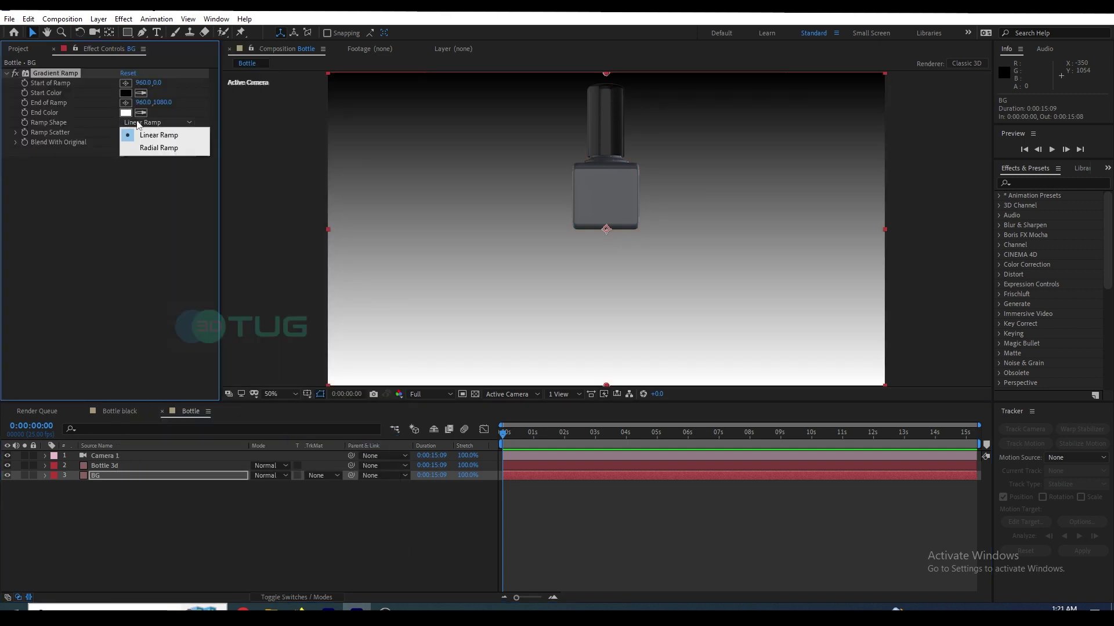
click(159, 148)
drag(606, 73, 622, 228)
drag(606, 386, 361, 183)
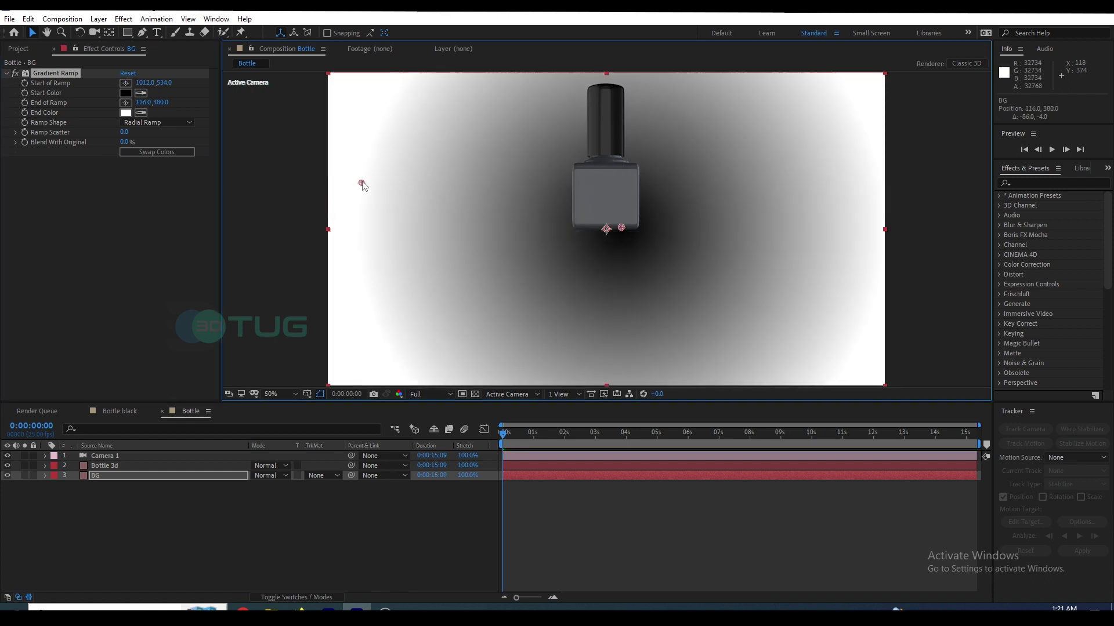
- Swap the ramp colours for a white centre, lighten the end colour to pale grey, and orbit the camera
click(126, 92)
click(365, 214)
click(157, 152)
click(125, 113)
drag(116, 232, 92, 214)
key(Return)
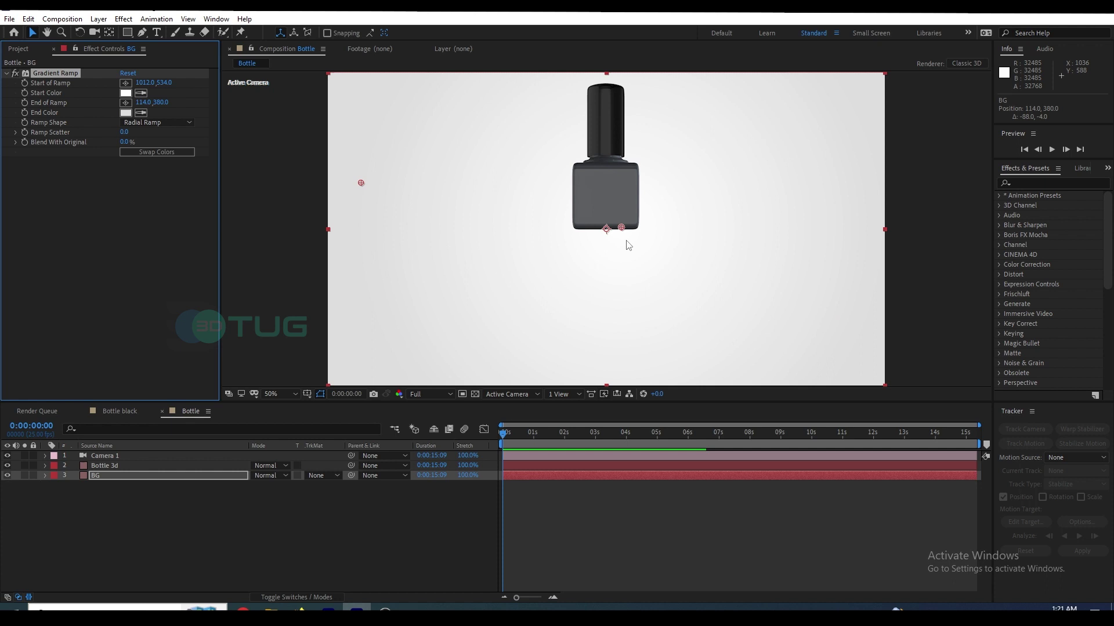
key(c)
drag(634, 236, 623, 304)
- In Bottle 3d's Element render settings, set Exposure 1.50, Gamma 1.25 and enable ambient occlusion
click(150, 466)
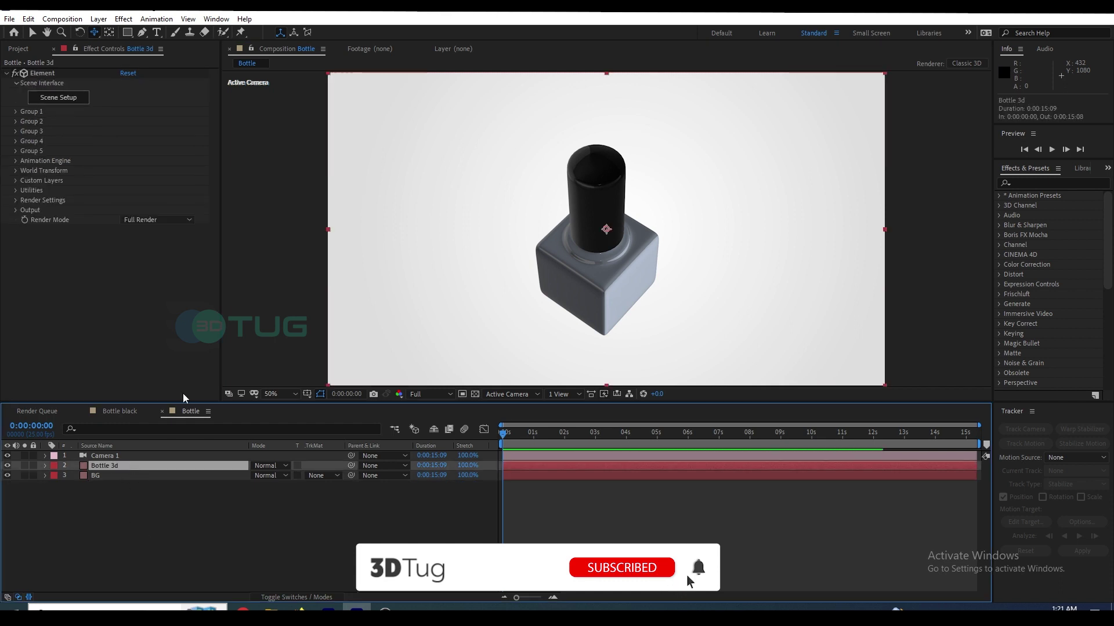
click(17, 200)
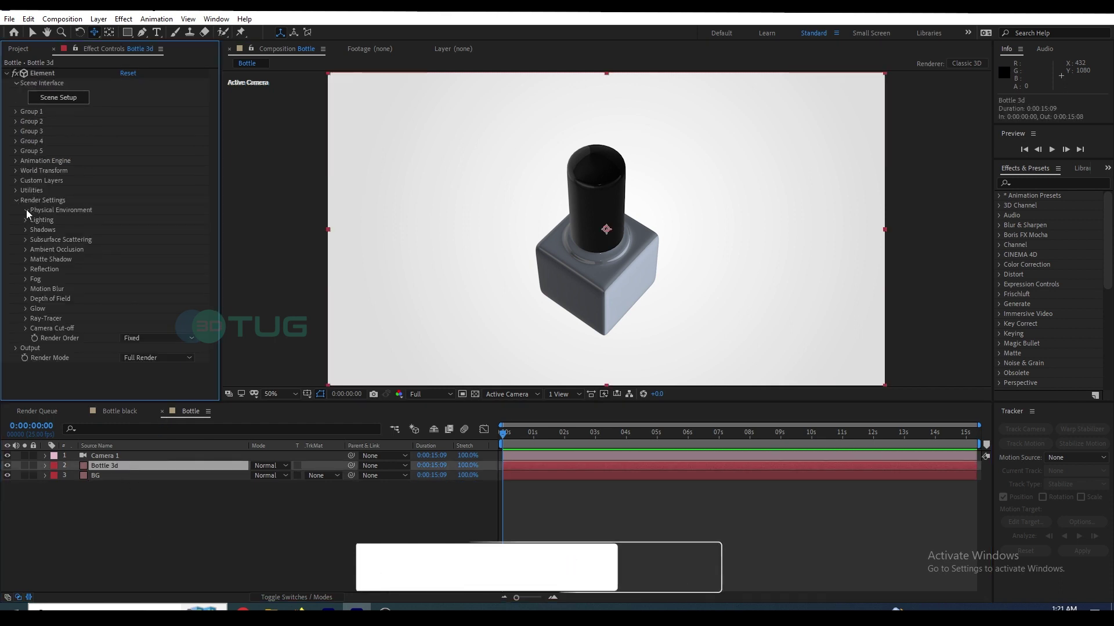
click(26, 210)
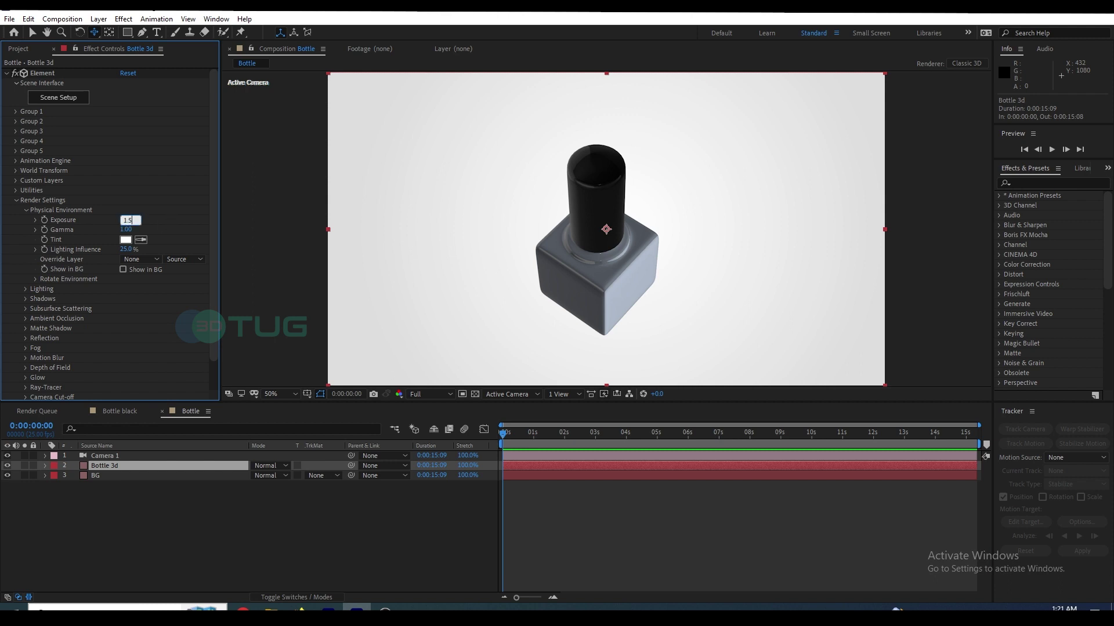
text(1.5)
key(Return)
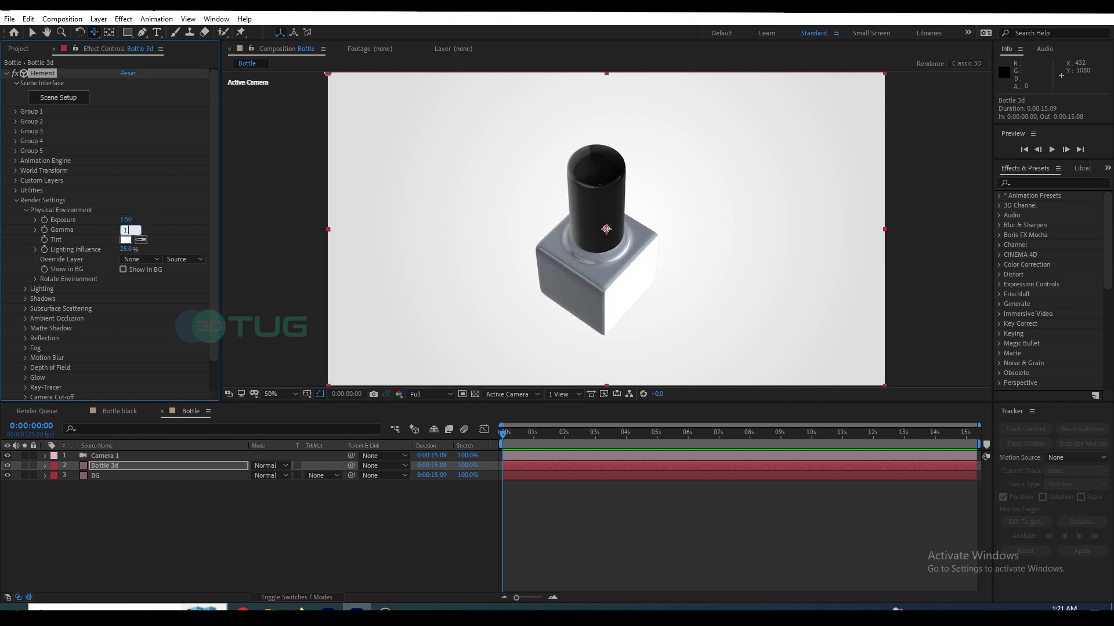
text(1.25)
key(Return)
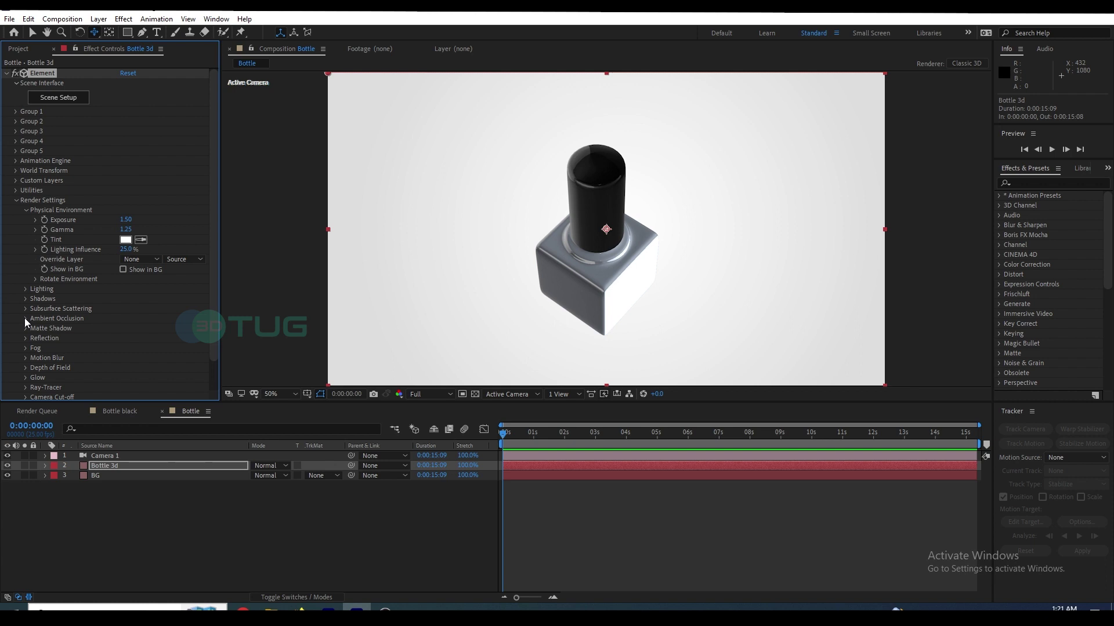
click(26, 319)
click(123, 257)
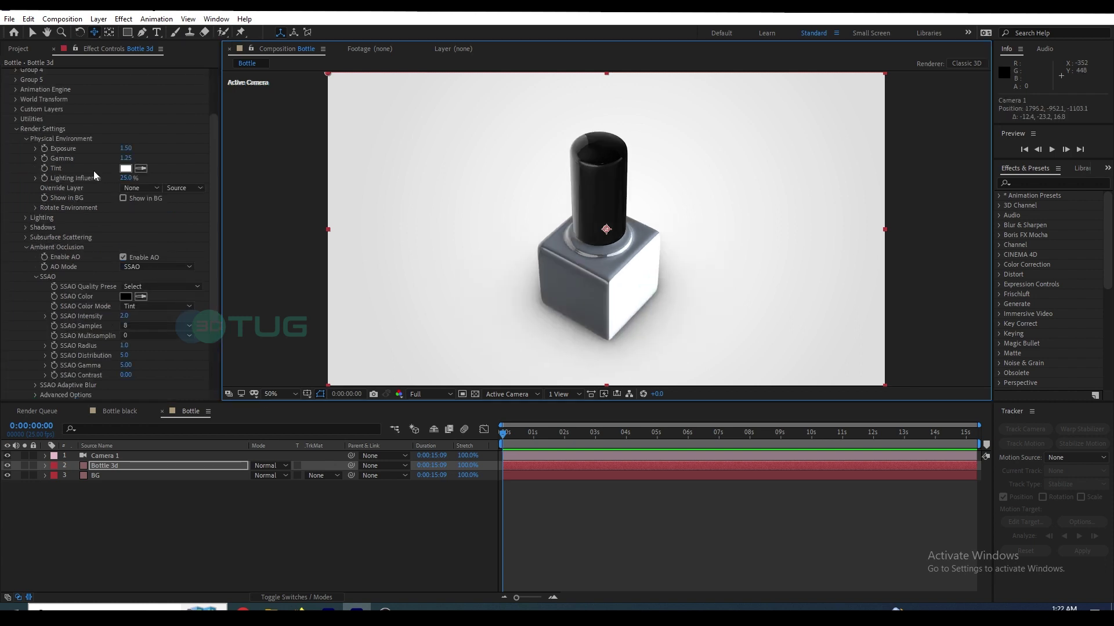
scroll(96, 175, up, 3)
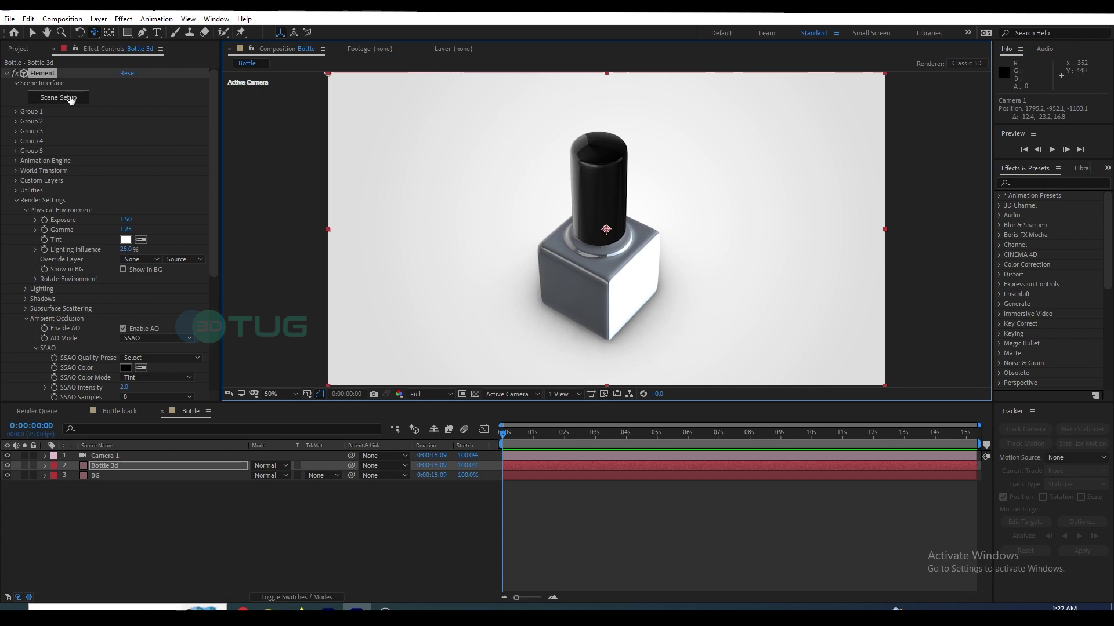
- Set the Glass material's blend mode to Add and enable Draw Backfaces
click(69, 99)
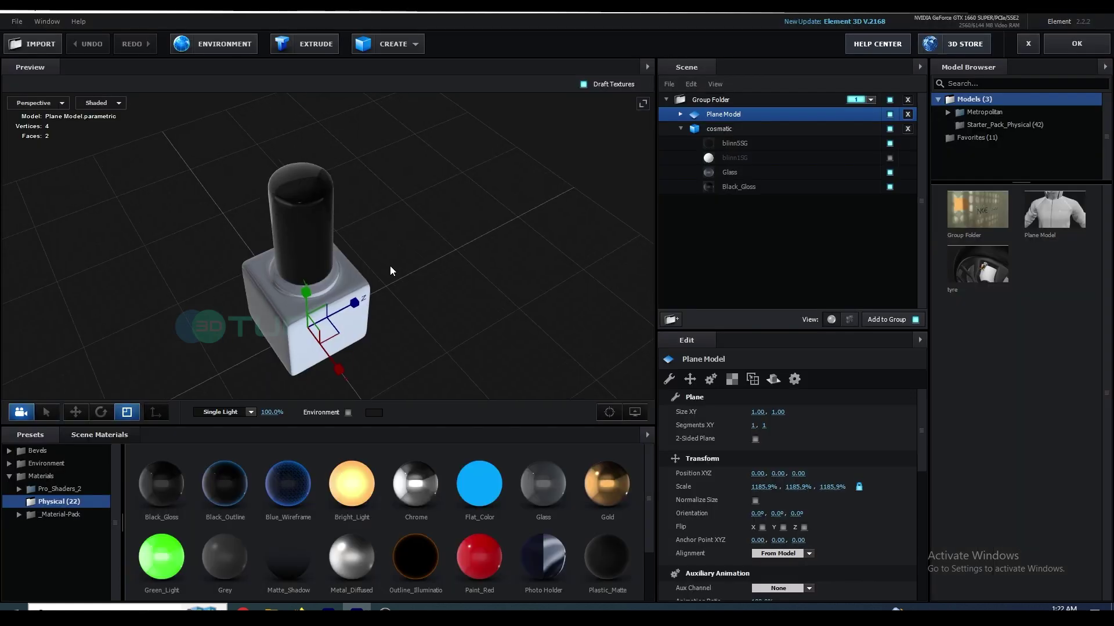
scroll(382, 251, up, 2)
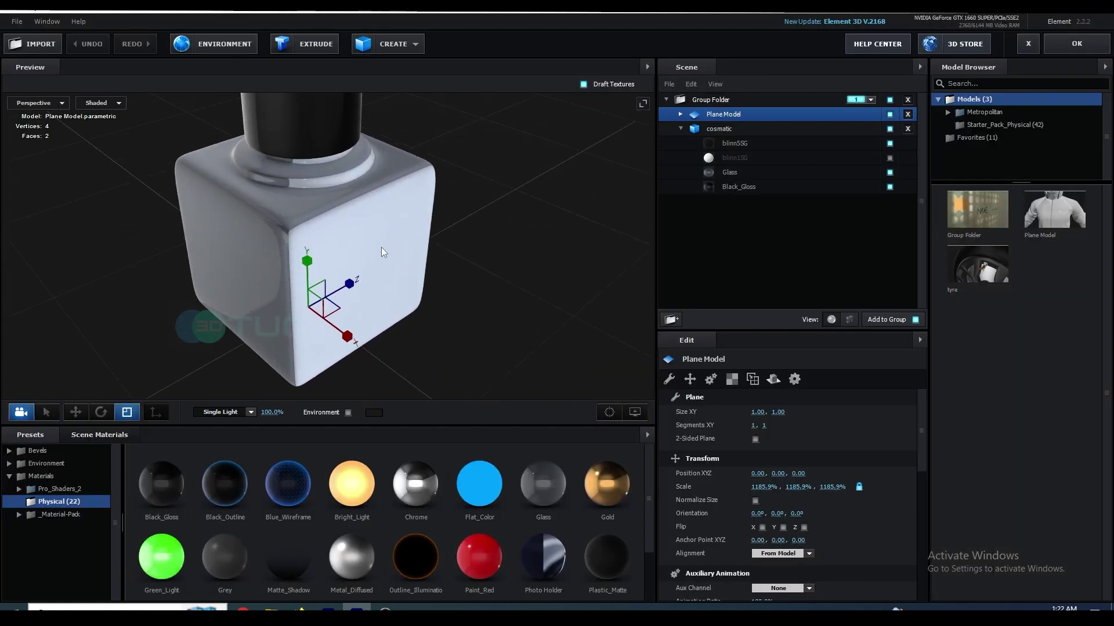
click(368, 216)
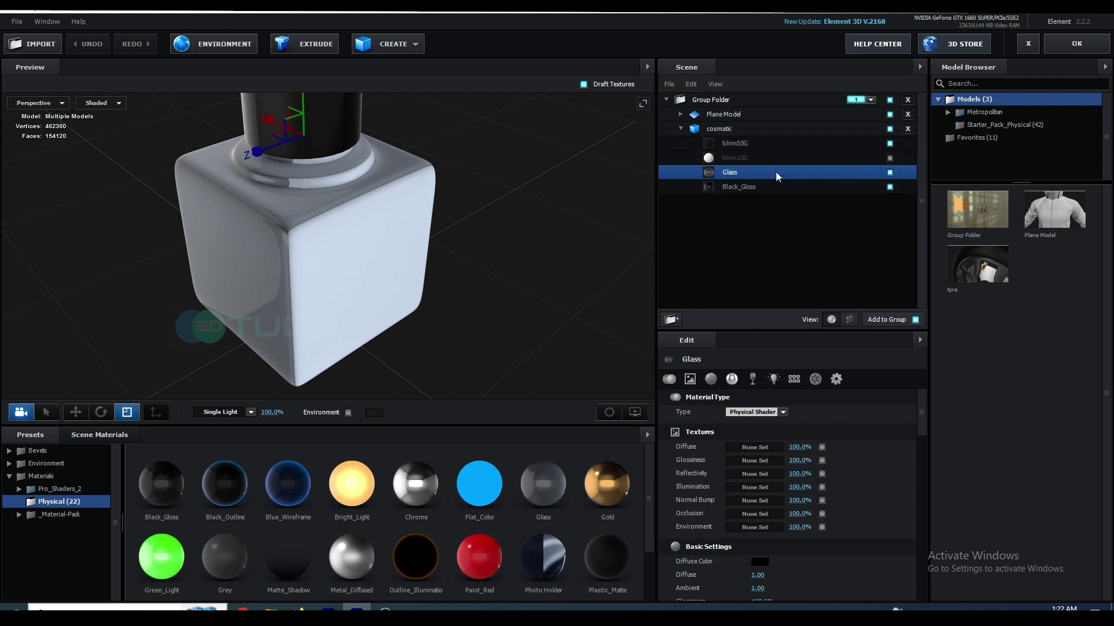
drag(920, 421, 916, 574)
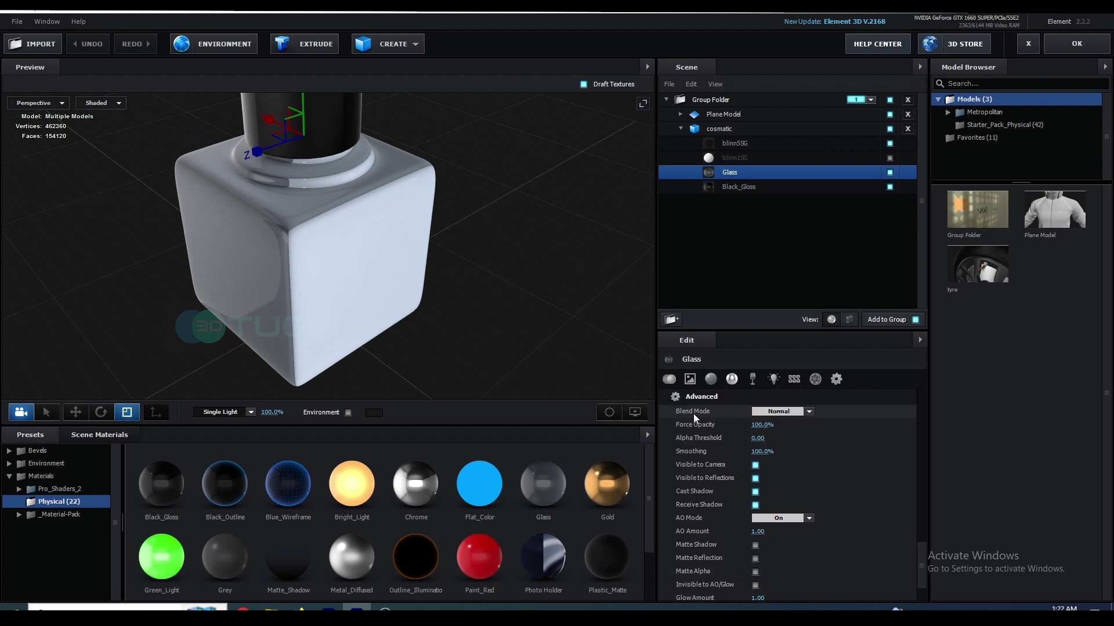
click(809, 413)
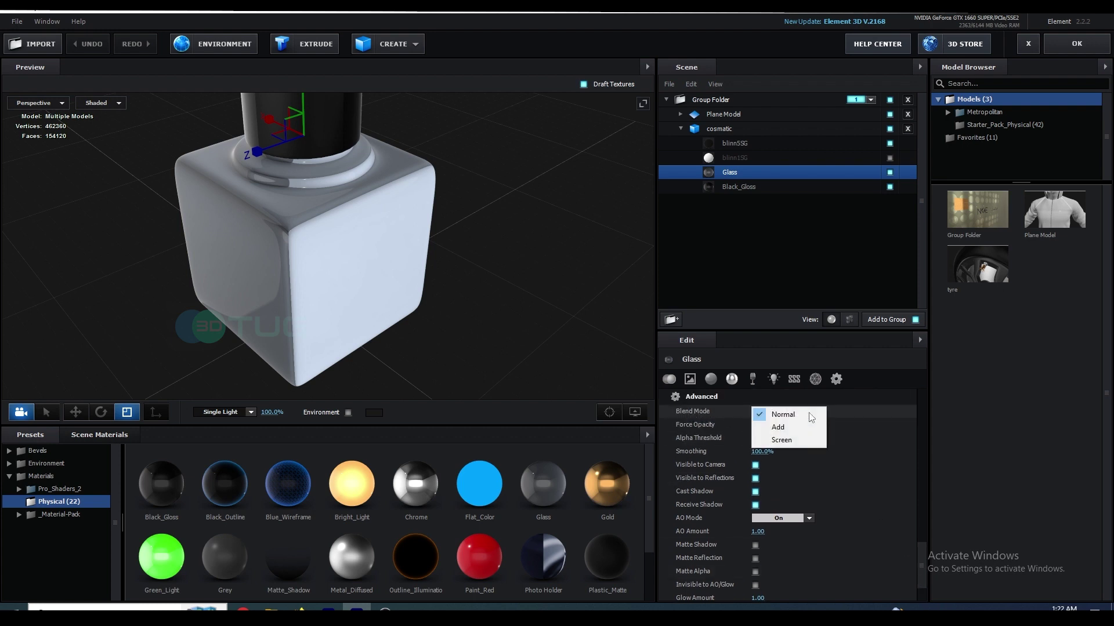
click(791, 429)
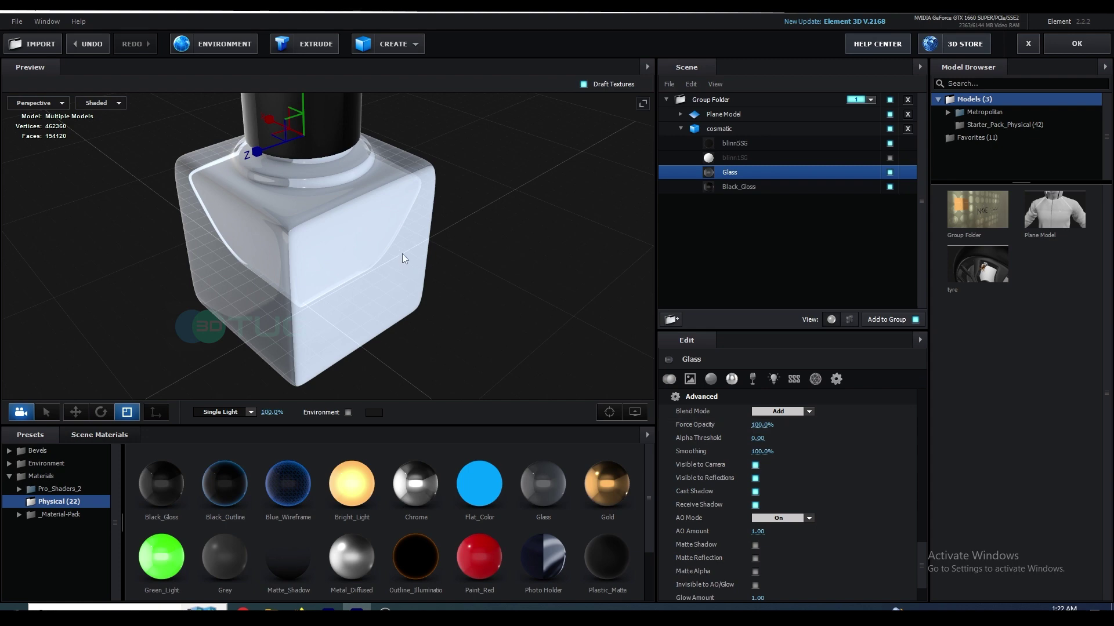
mouse_move(402, 253)
mouse_down()
mouse_move(375, 248)
mouse_move(414, 253)
mouse_move(413, 235)
mouse_move(380, 230)
mouse_move(415, 234)
mouse_move(358, 246)
mouse_move(413, 239)
mouse_move(405, 234)
mouse_up()
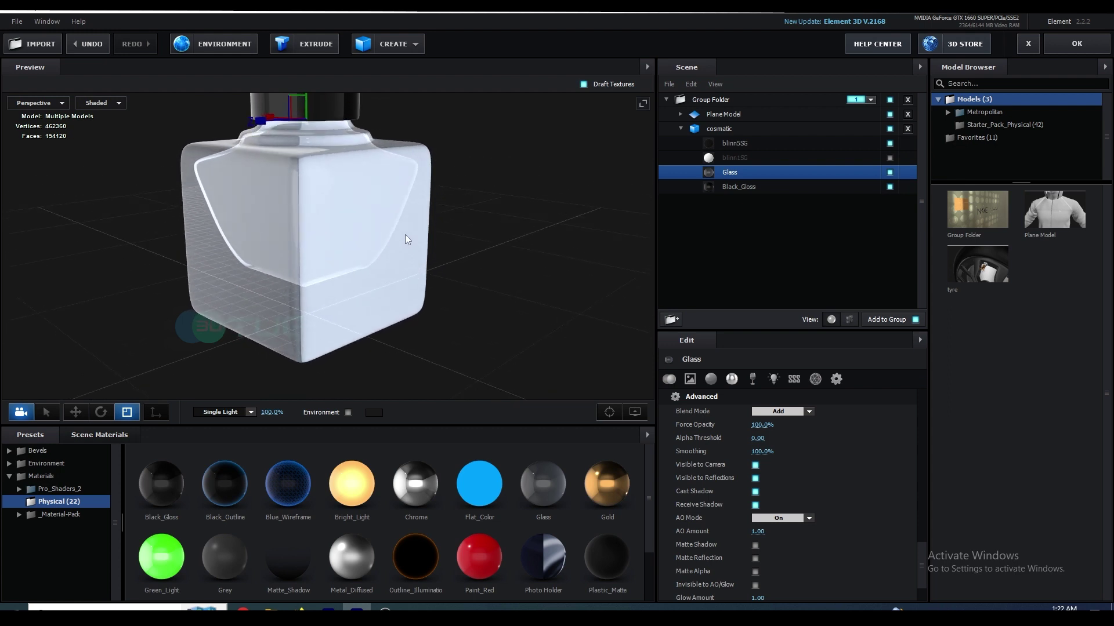
scroll(754, 574, down, 3)
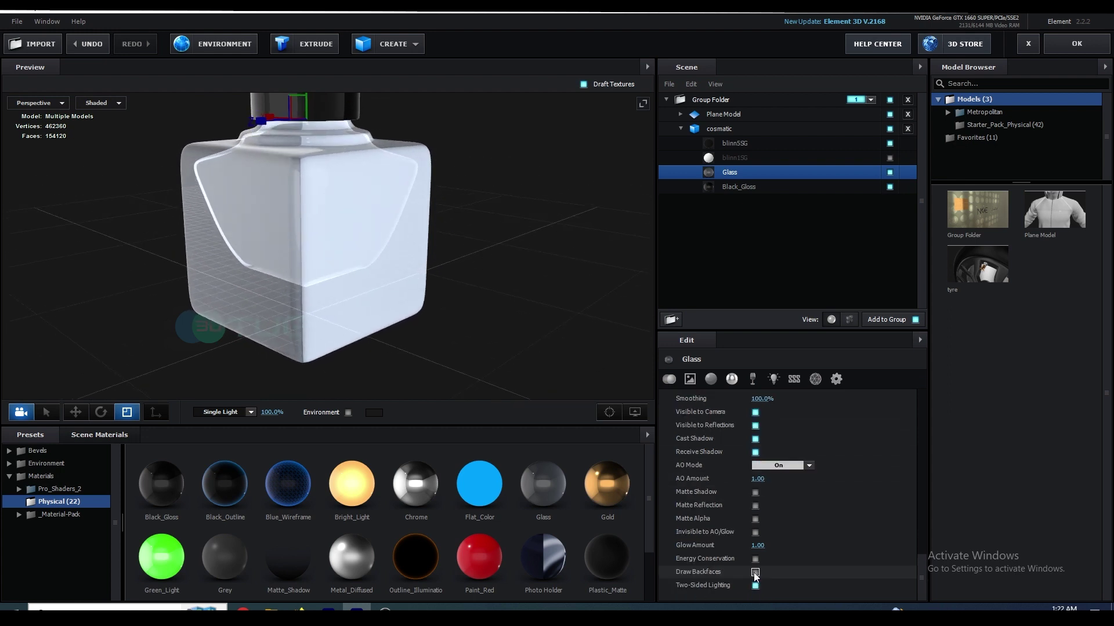
click(754, 572)
mouse_move(509, 318)
mouse_down()
mouse_move(460, 319)
mouse_move(497, 323)
mouse_move(464, 305)
mouse_up()
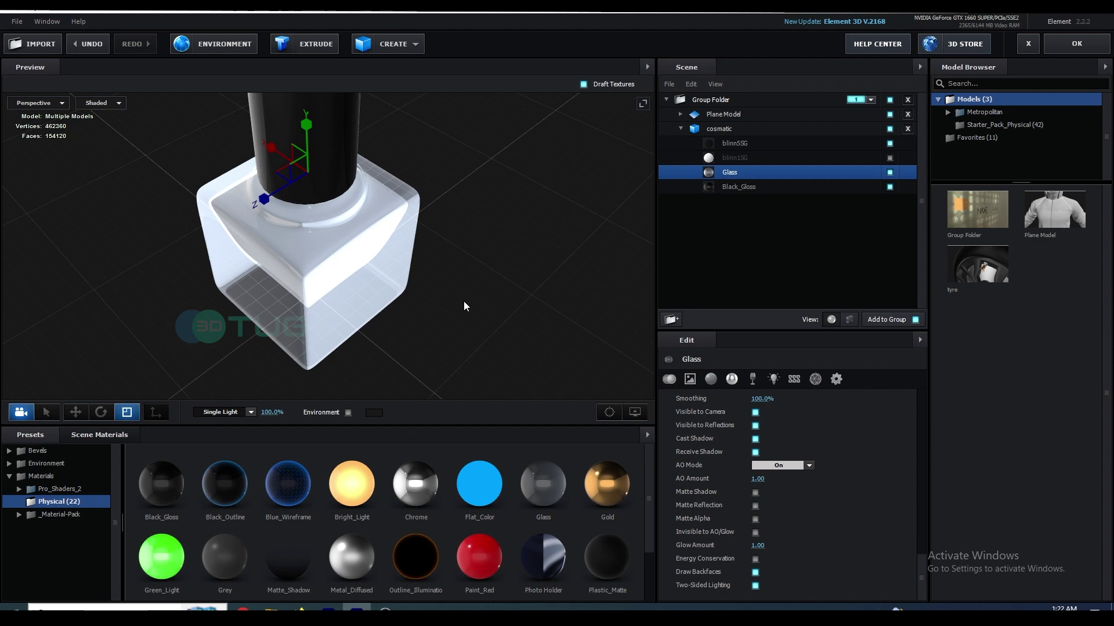
scroll(461, 303, up, 2)
scroll(317, 278, up, 2)
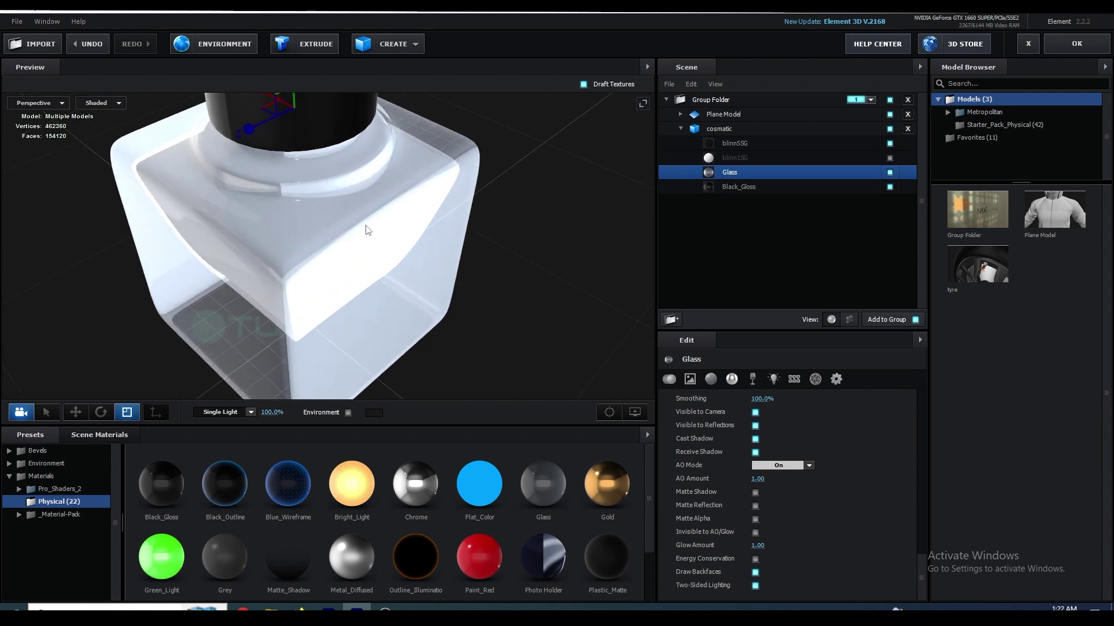
- Give the blinn5SG liquid the Metal_Diffused preset with colour 009CFF and 24% glossiness
click(745, 149)
drag(351, 557, 742, 143)
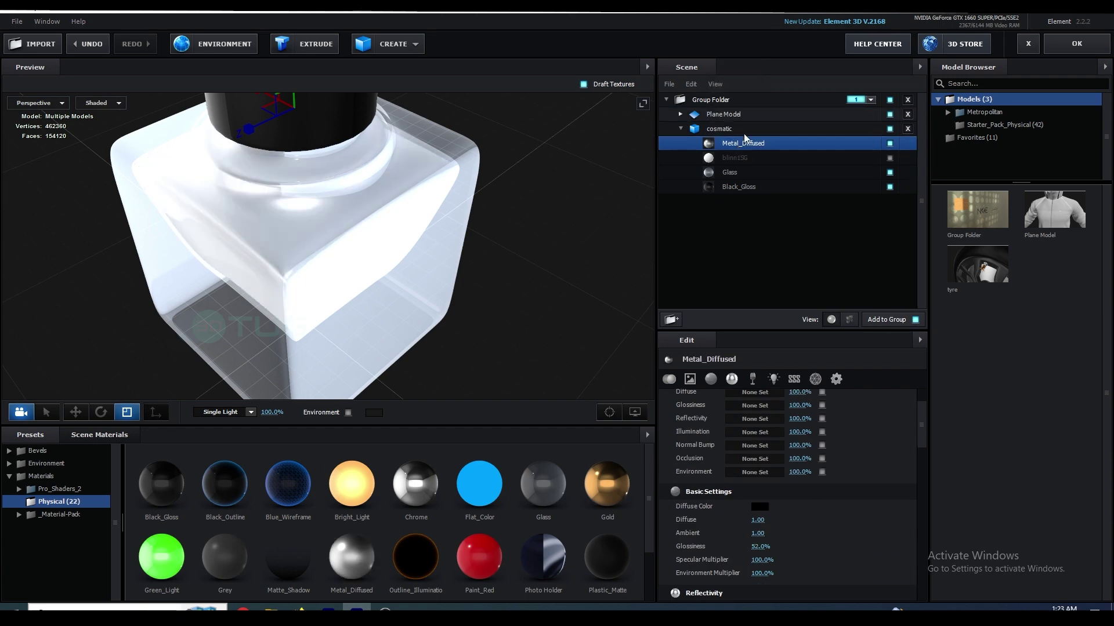
click(759, 541)
click(851, 524)
click(759, 440)
click(817, 455)
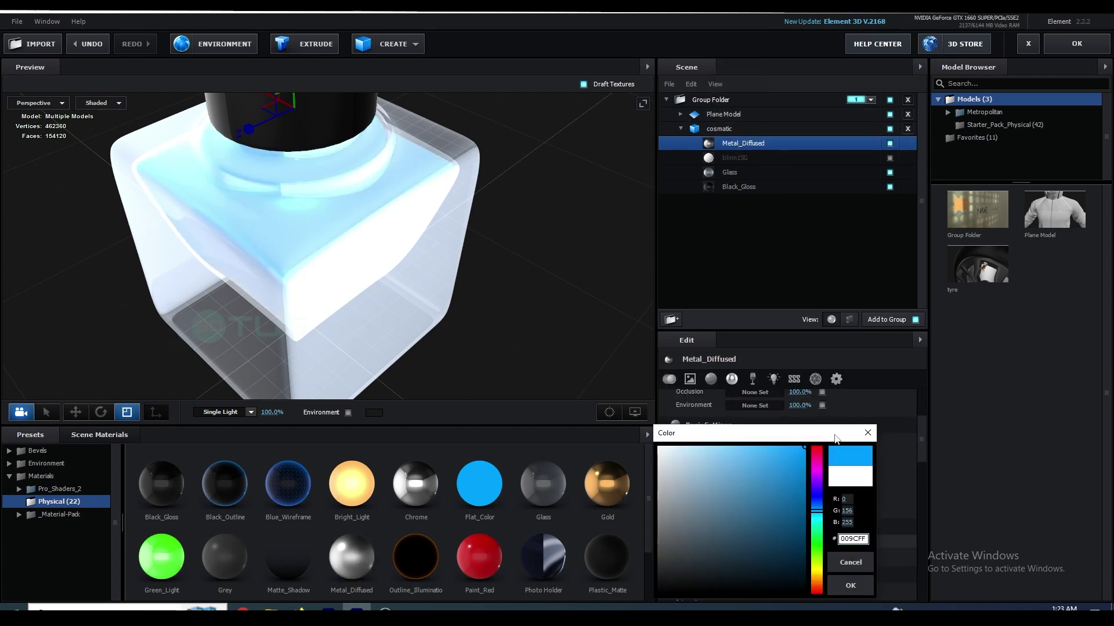
click(850, 524)
drag(441, 244, 420, 264)
drag(759, 480, 742, 480)
drag(441, 250, 487, 258)
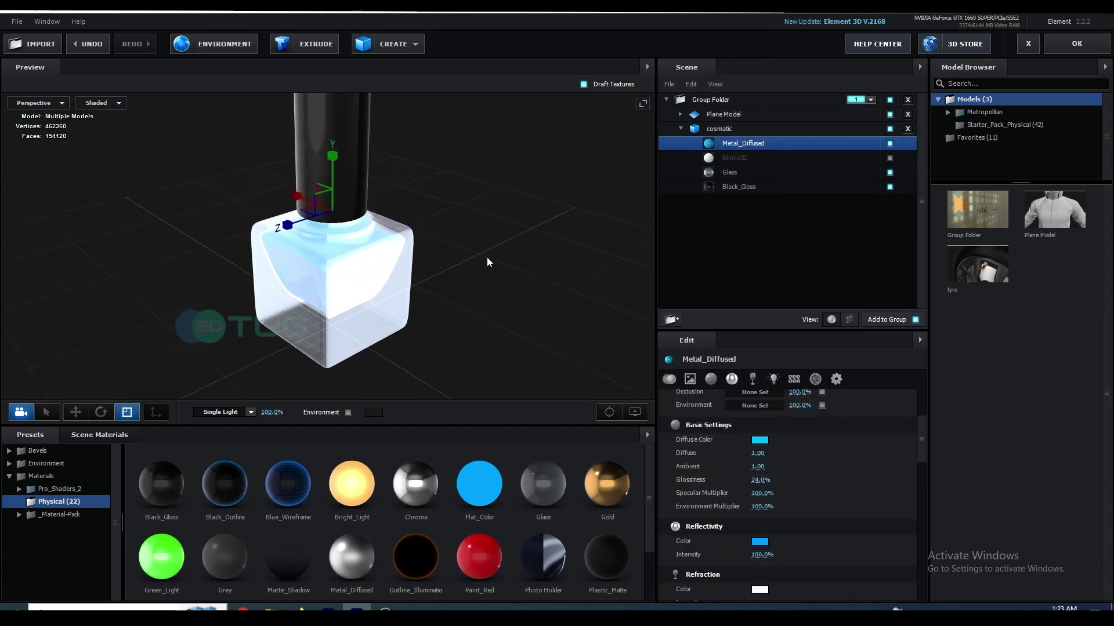
click(1076, 44)
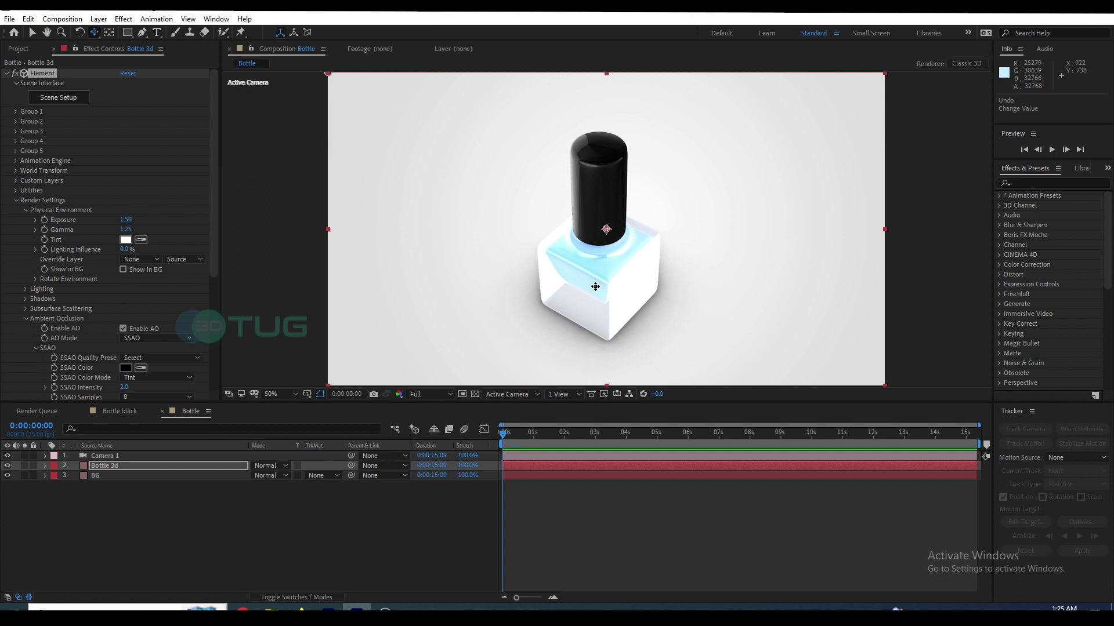
- Set the liquid's Basic_2K_03.jpg environment map UV Repeat X to 3.00
click(60, 97)
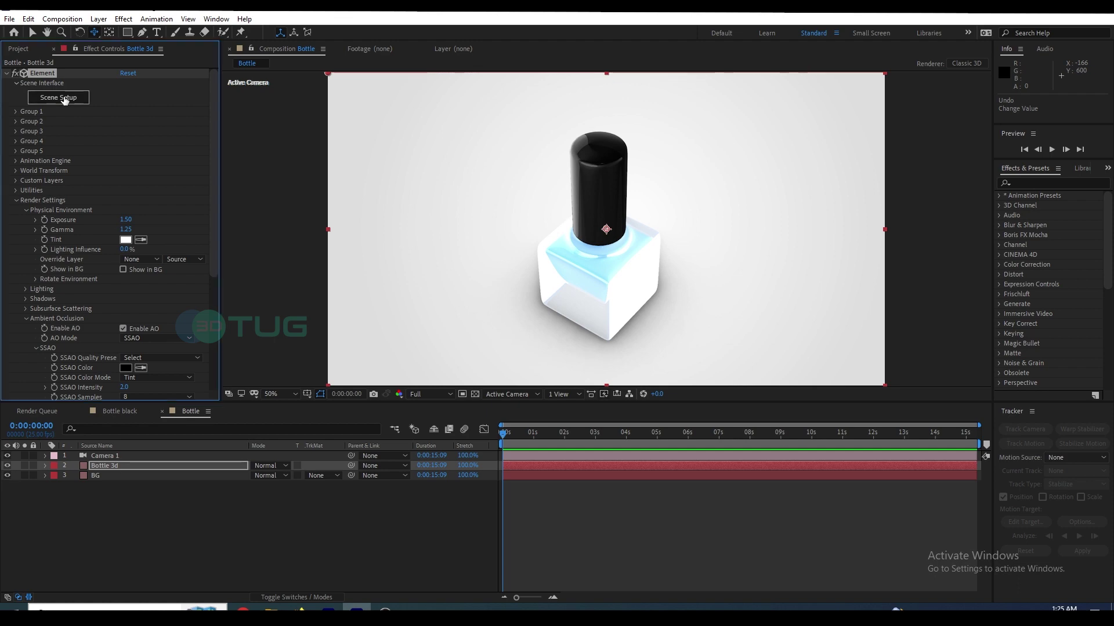
click(224, 46)
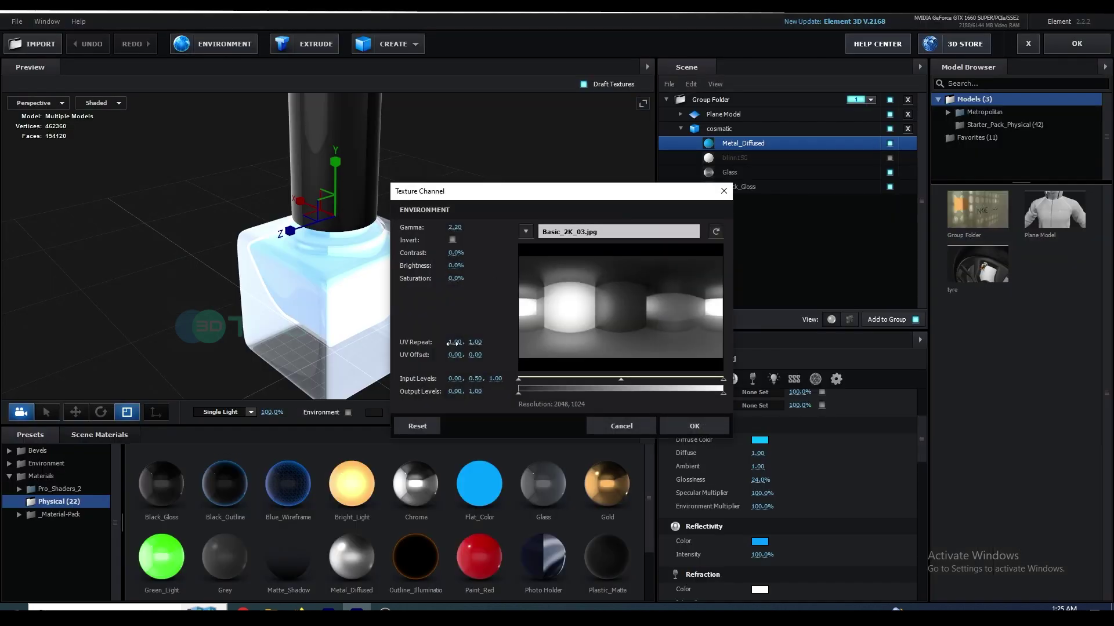
drag(452, 343, 561, 339)
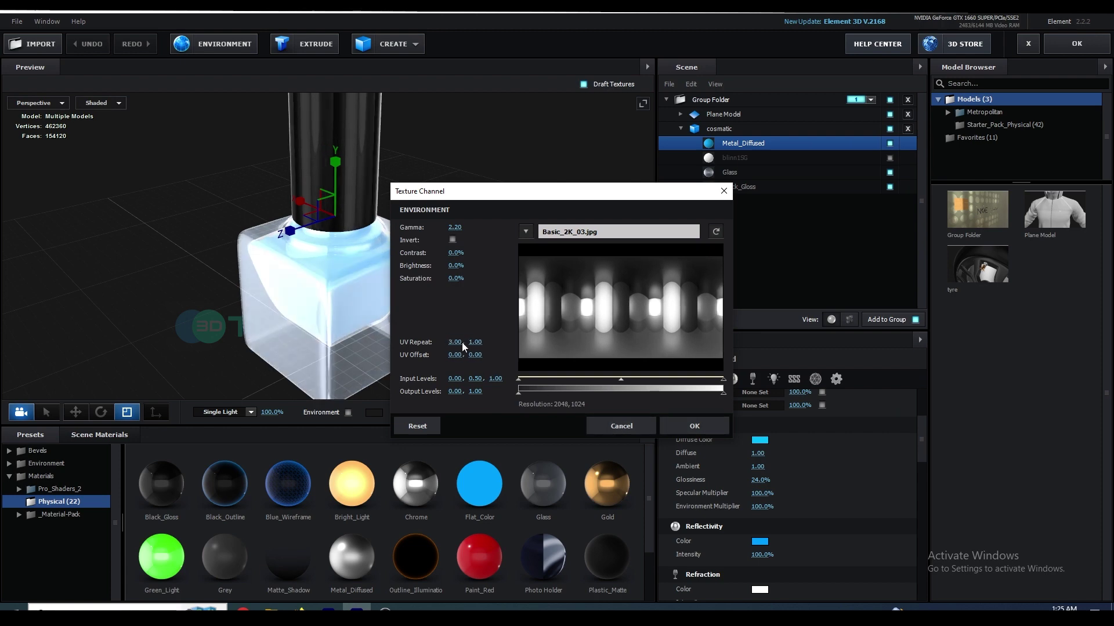
- Set the Glass material's refraction colour to black
click(663, 429)
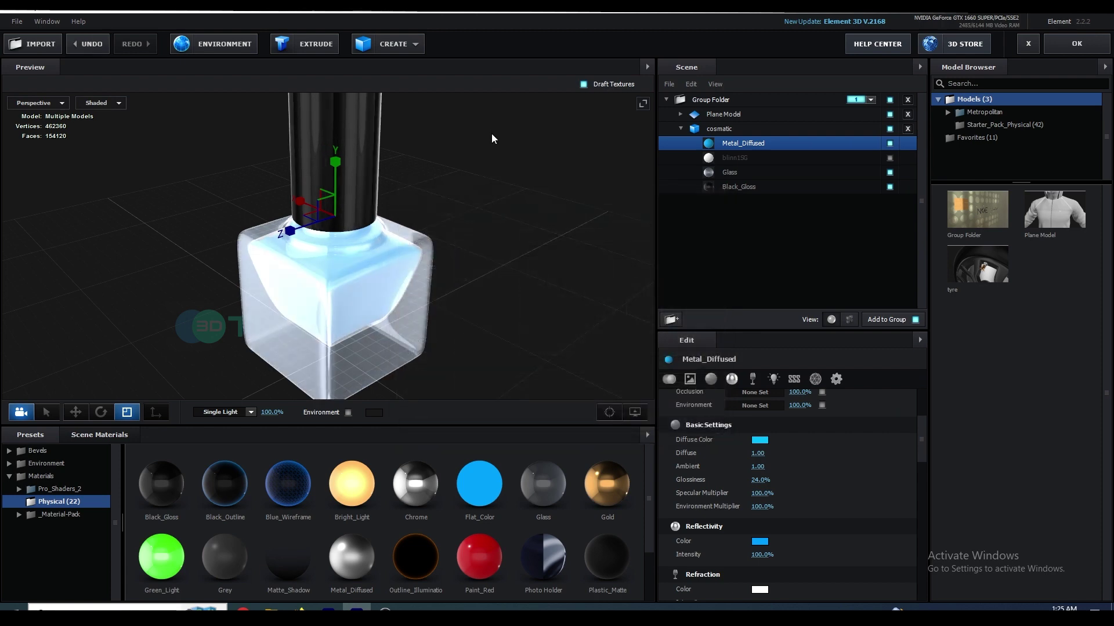
scroll(496, 161, down, 3)
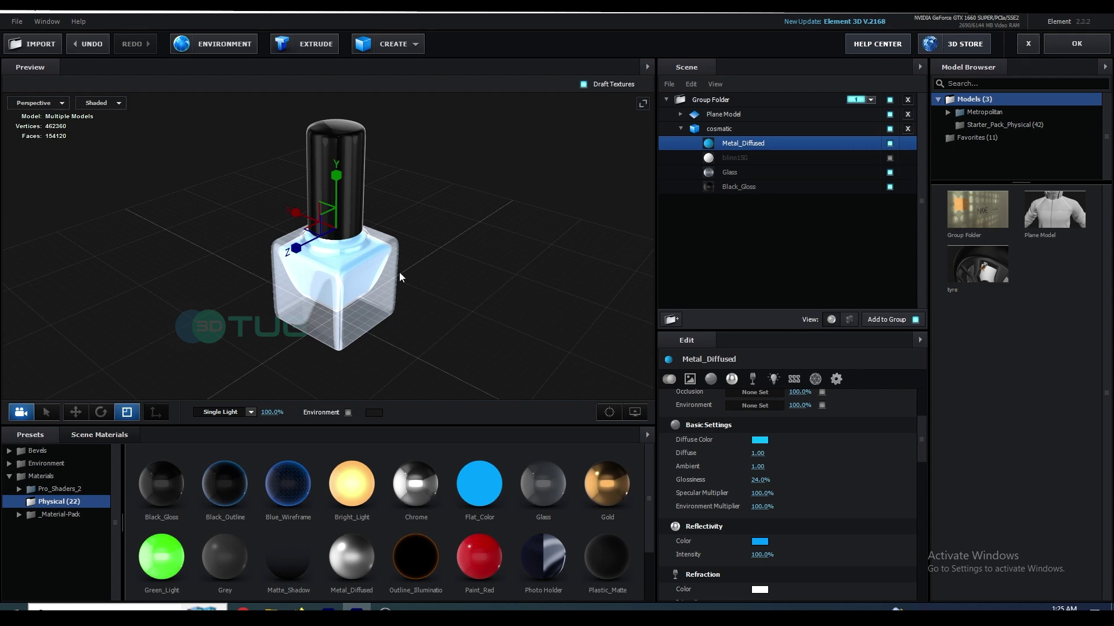
scroll(812, 508, down, 2)
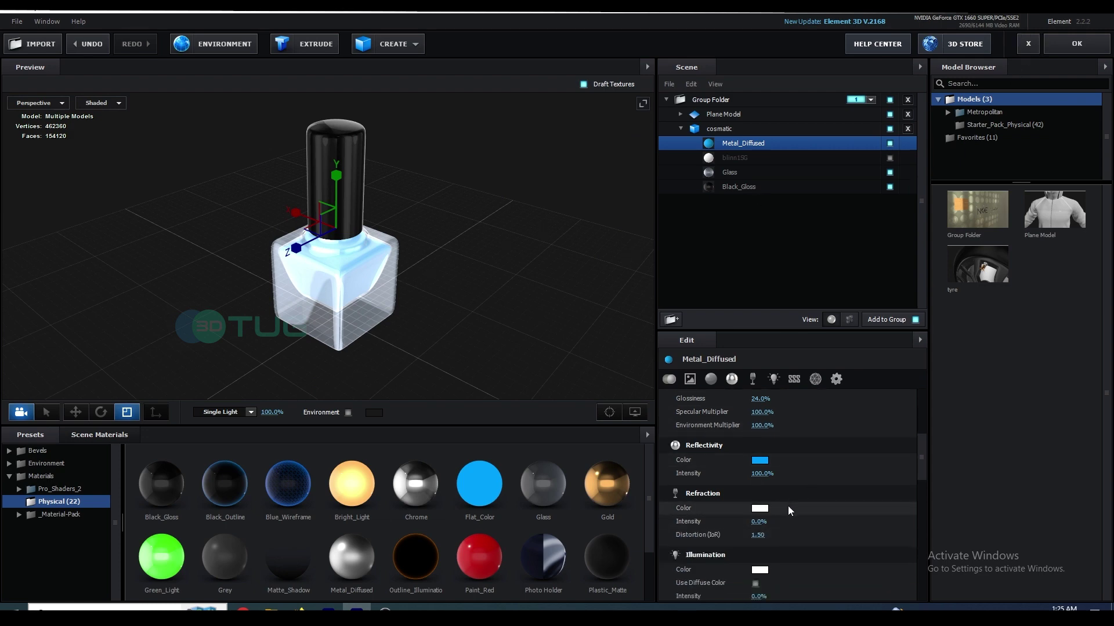
click(729, 172)
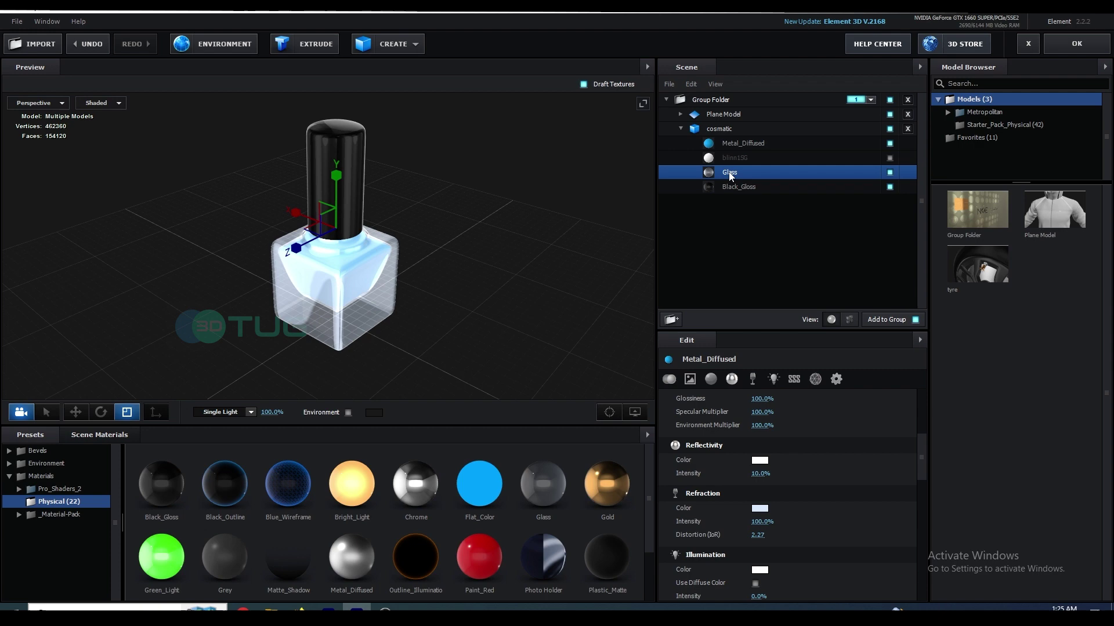
scroll(796, 476, down, 2)
scroll(796, 475, up, 1)
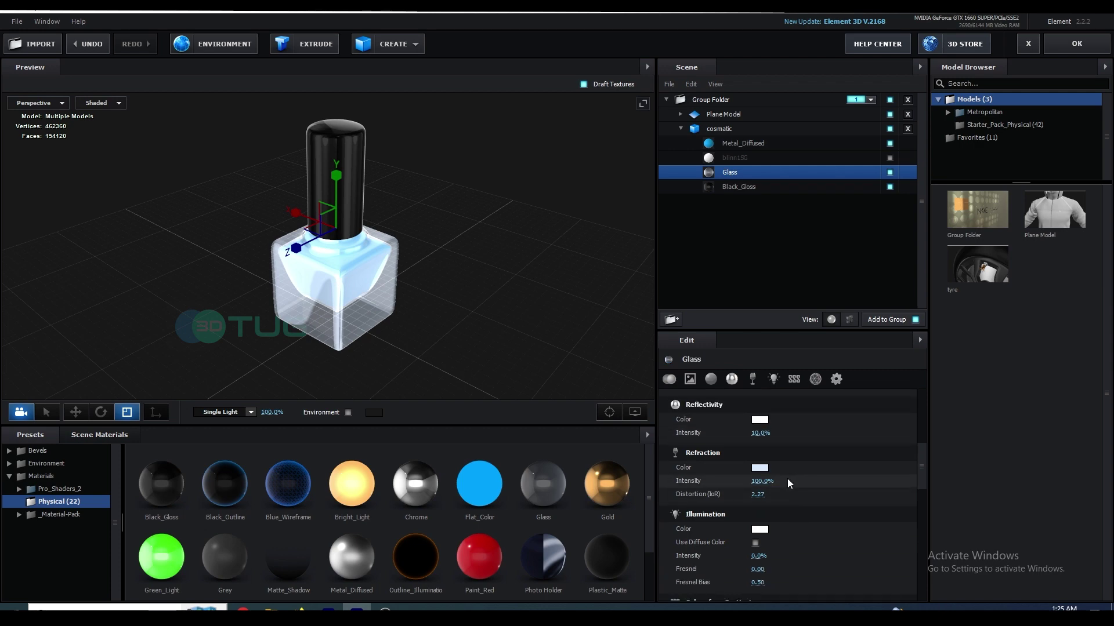
click(760, 467)
drag(679, 419, 657, 559)
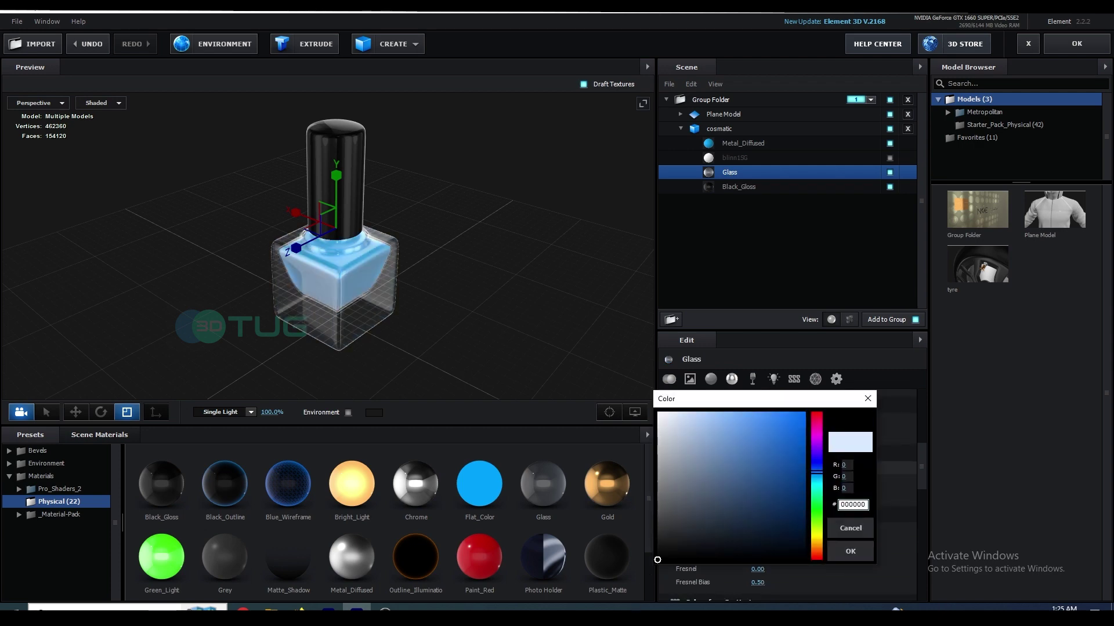
click(852, 551)
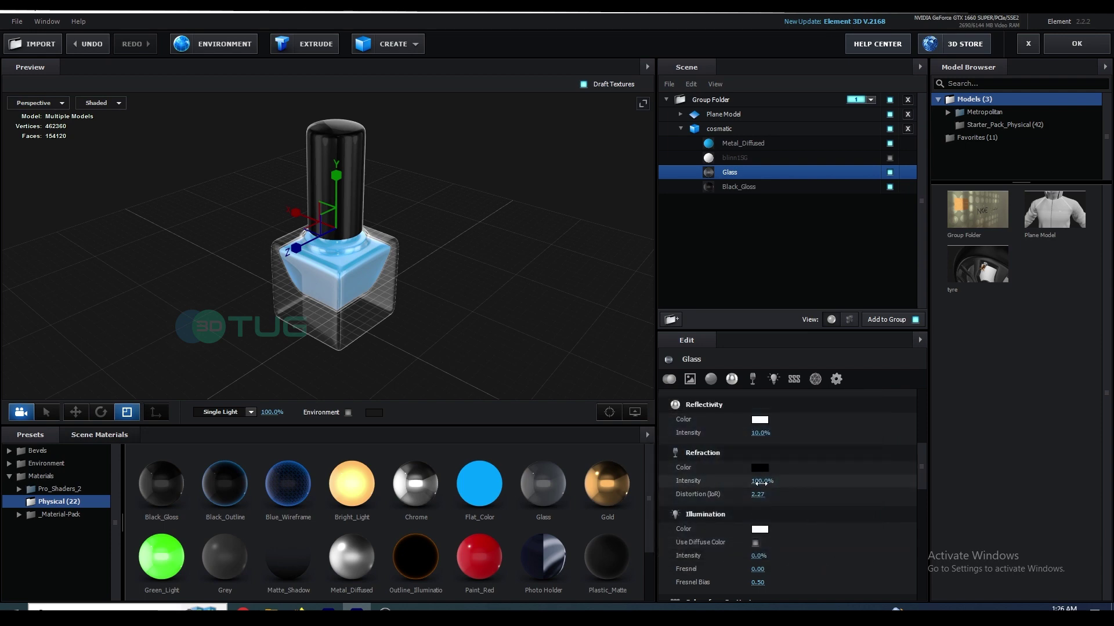
- Set the glass Refraction Intensity to 28% and Distortion (IoR) to 1.50
click(761, 482)
text(28)
key(Return)
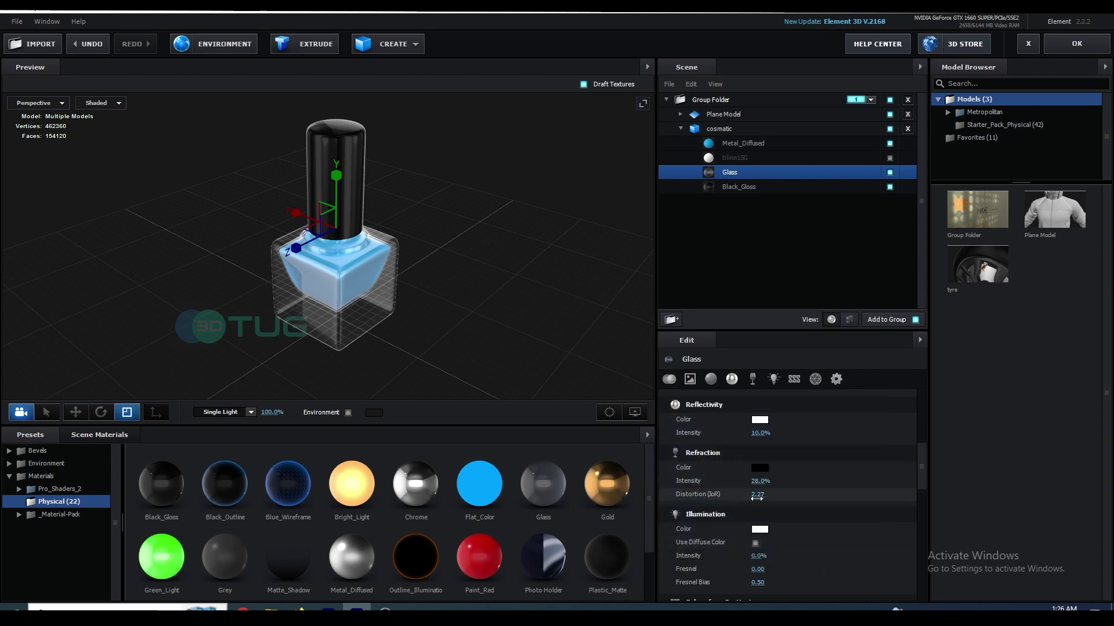
click(756, 495)
text(1.8)
text(5)
key(Return)
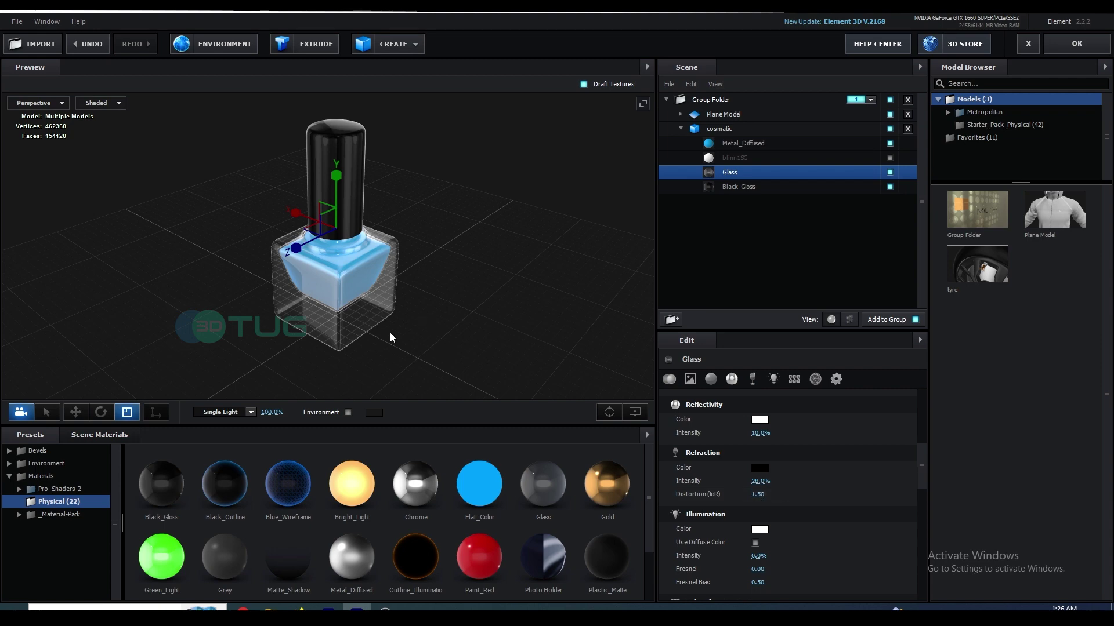
- Set the glass Reflectivity Intensity to 15%
scroll(419, 320, up, 3)
scroll(792, 480, up, 3)
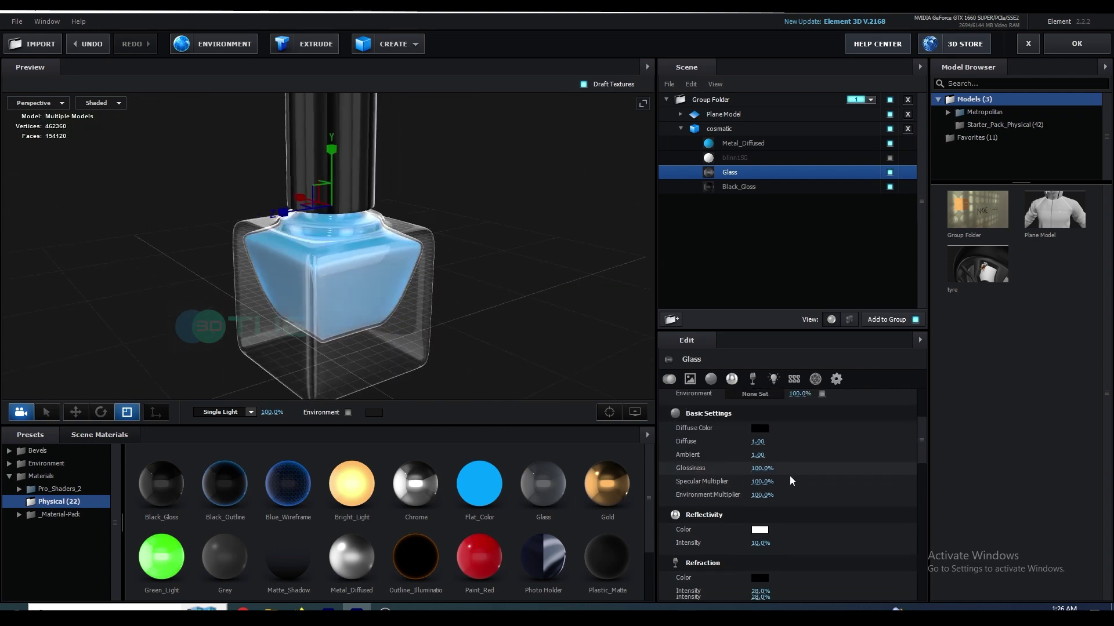
scroll(792, 480, down, 1)
drag(759, 514, 826, 515)
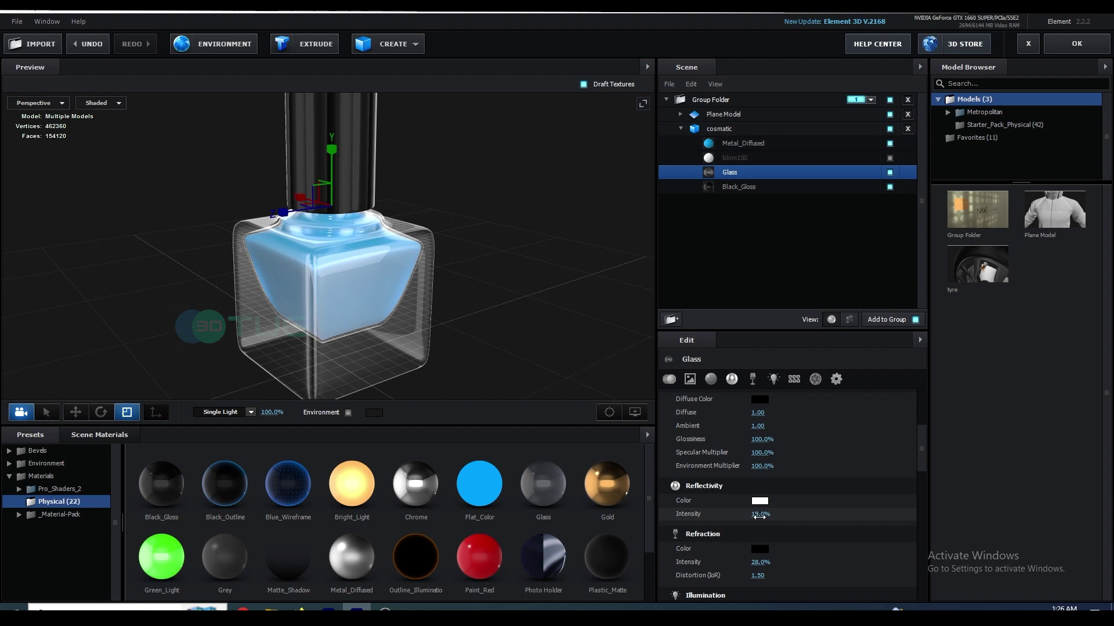
text(15)
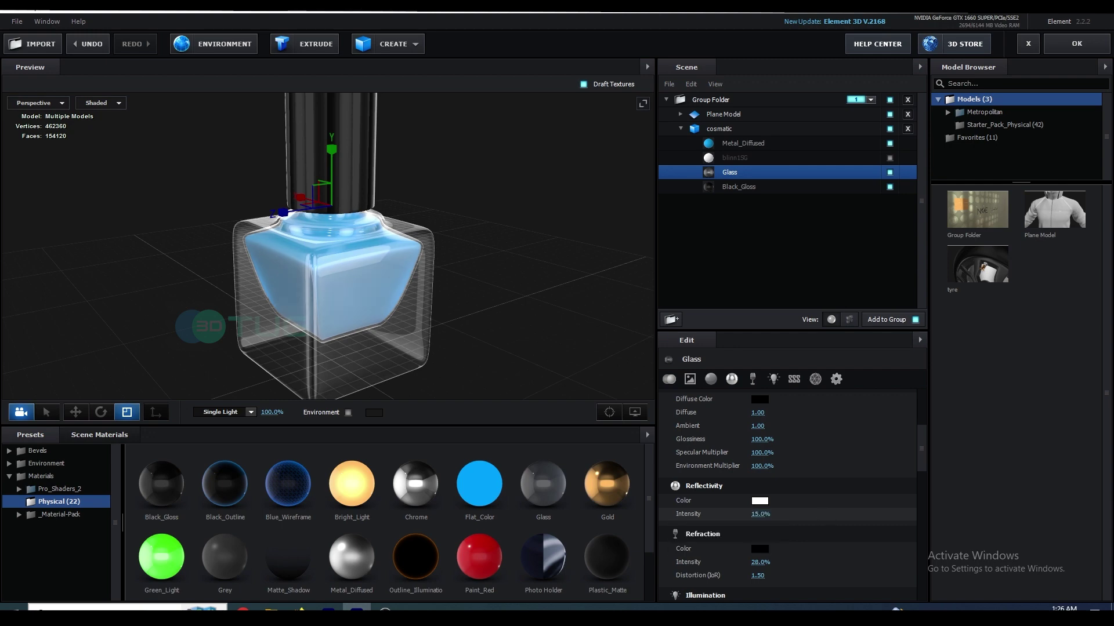
key(Return)
drag(405, 277, 506, 228)
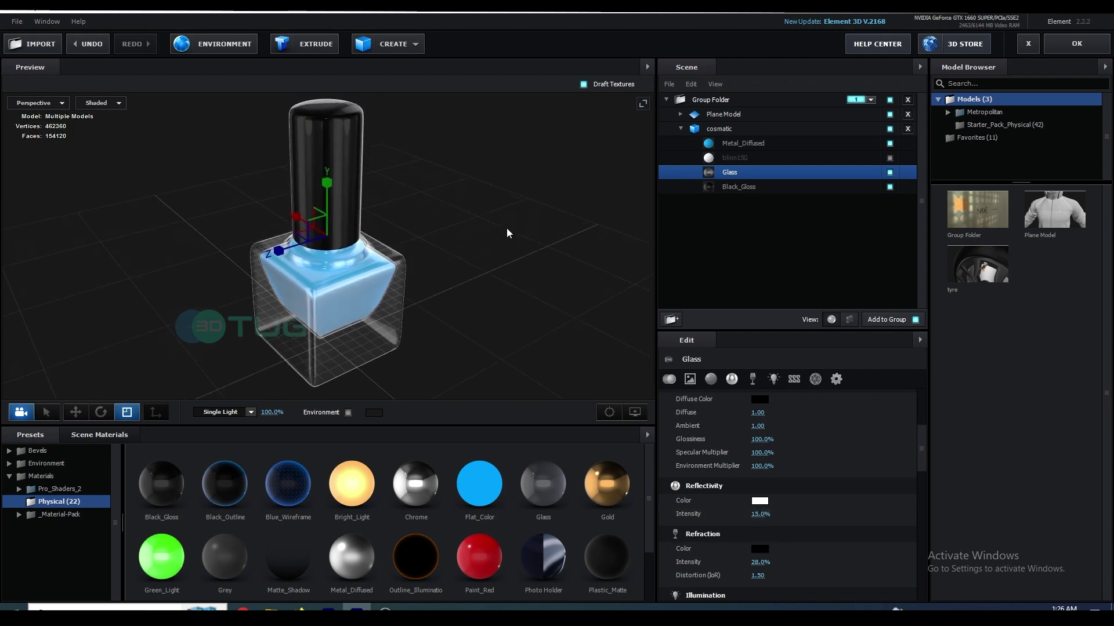
- Set SSAO Intensity to 0.8 and duplicate the Bottle 3d layer
click(1077, 44)
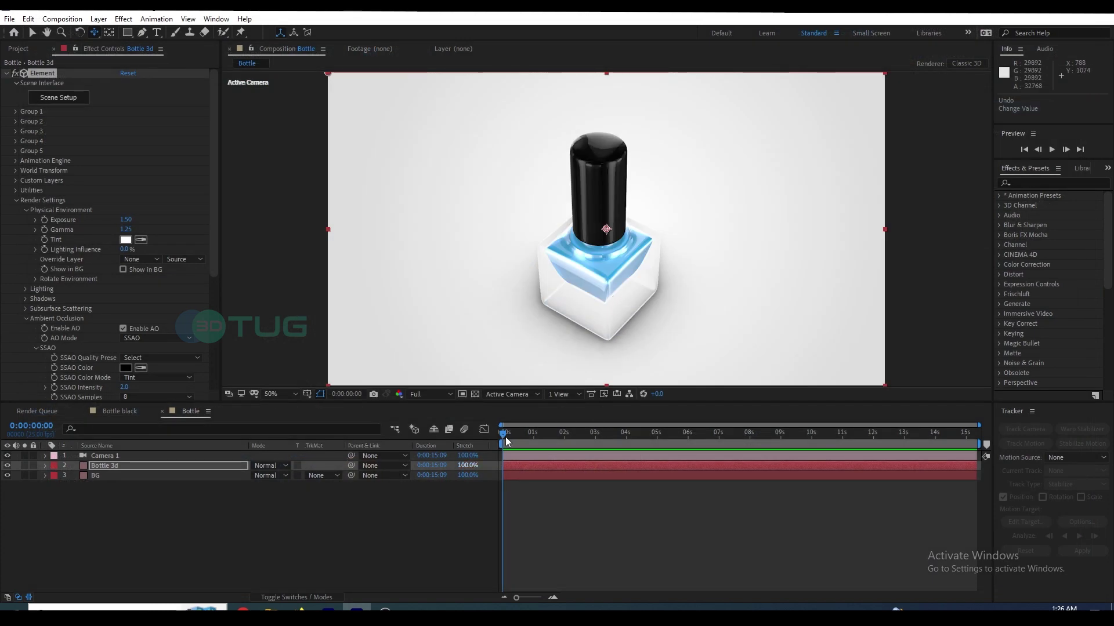
key(ctrl+z)
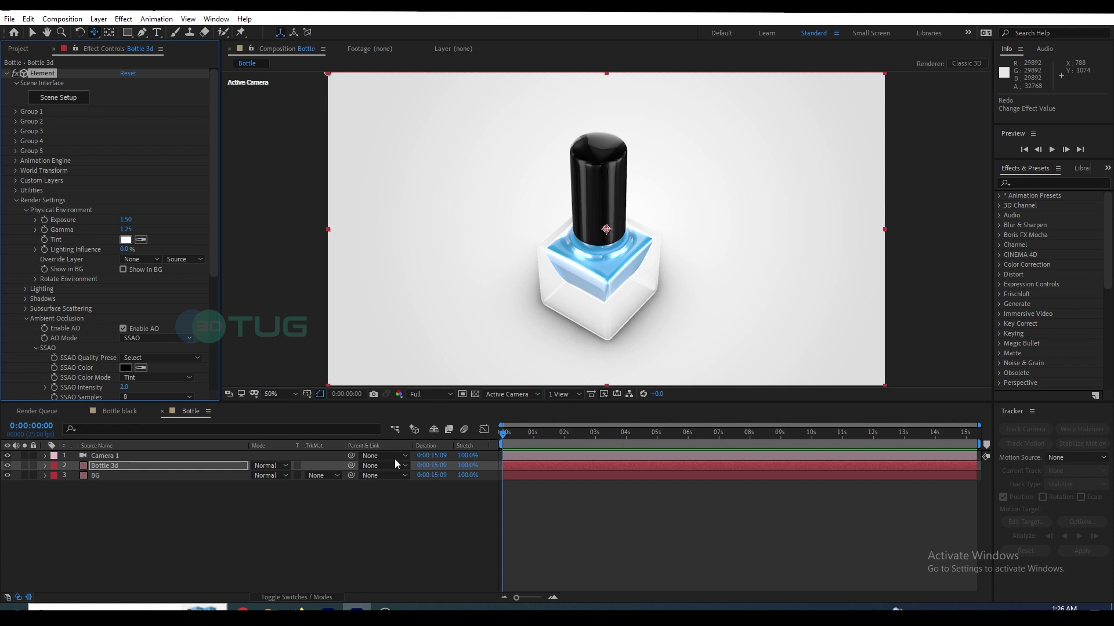
scroll(175, 298, down, 1)
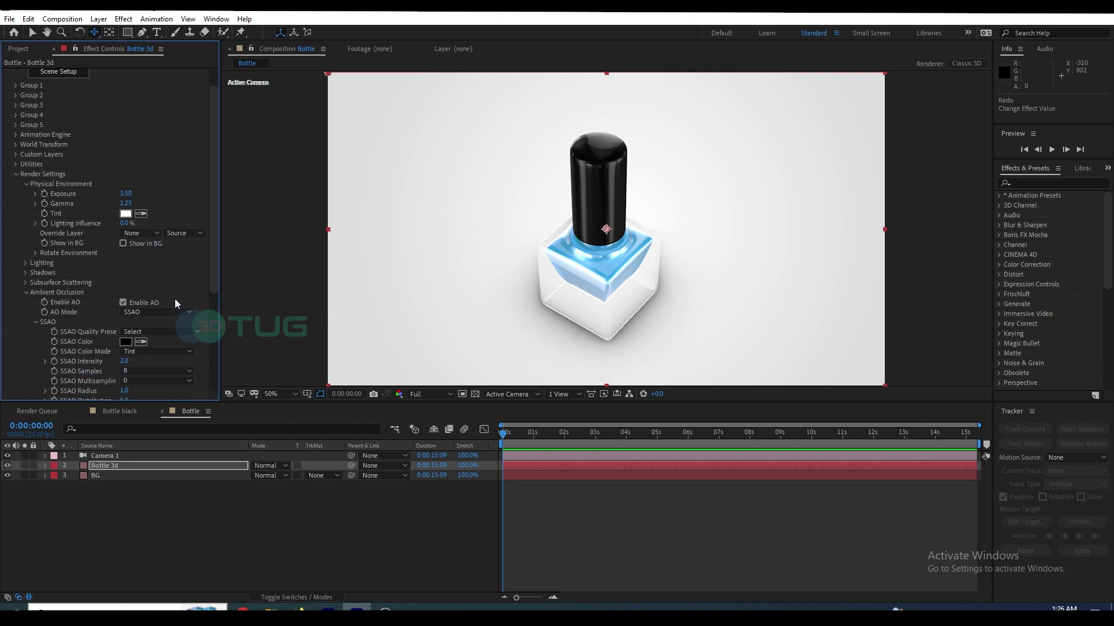
click(125, 361)
text(0.8)
key(Return)
click(137, 528)
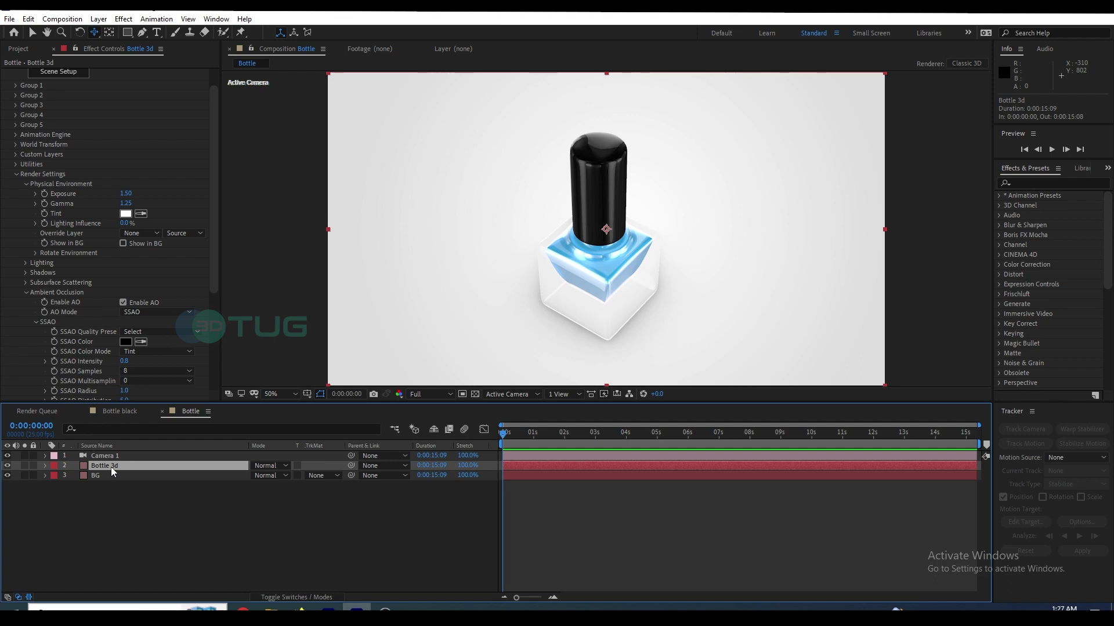
key(ctrl+d)
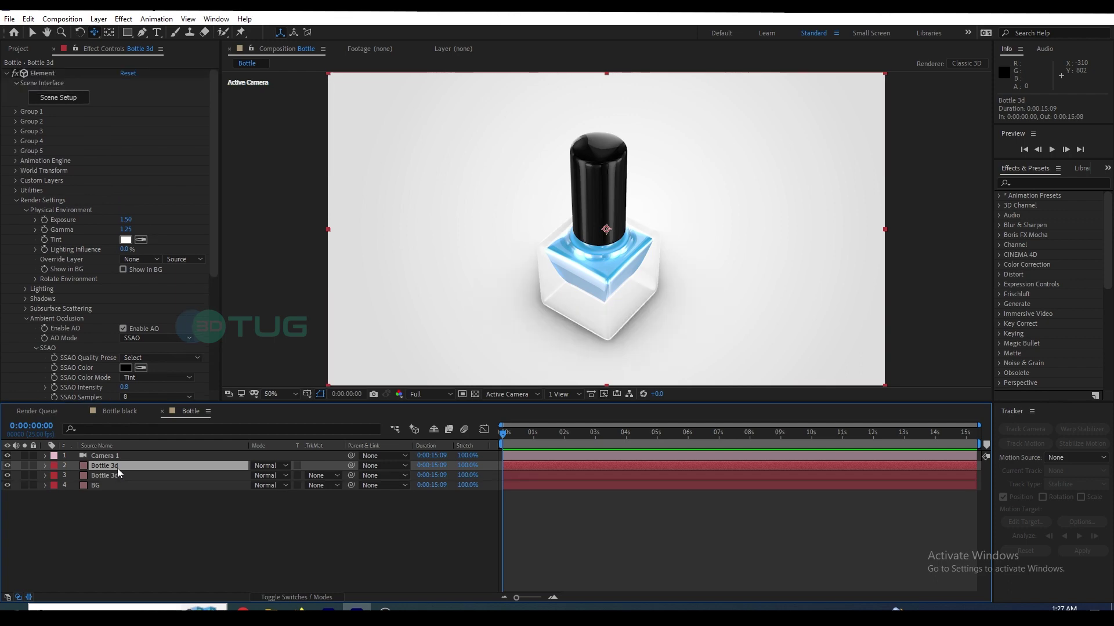
- In Element 3D Scene Setup, change the Glass material's blend mode from Add to Normal
click(65, 100)
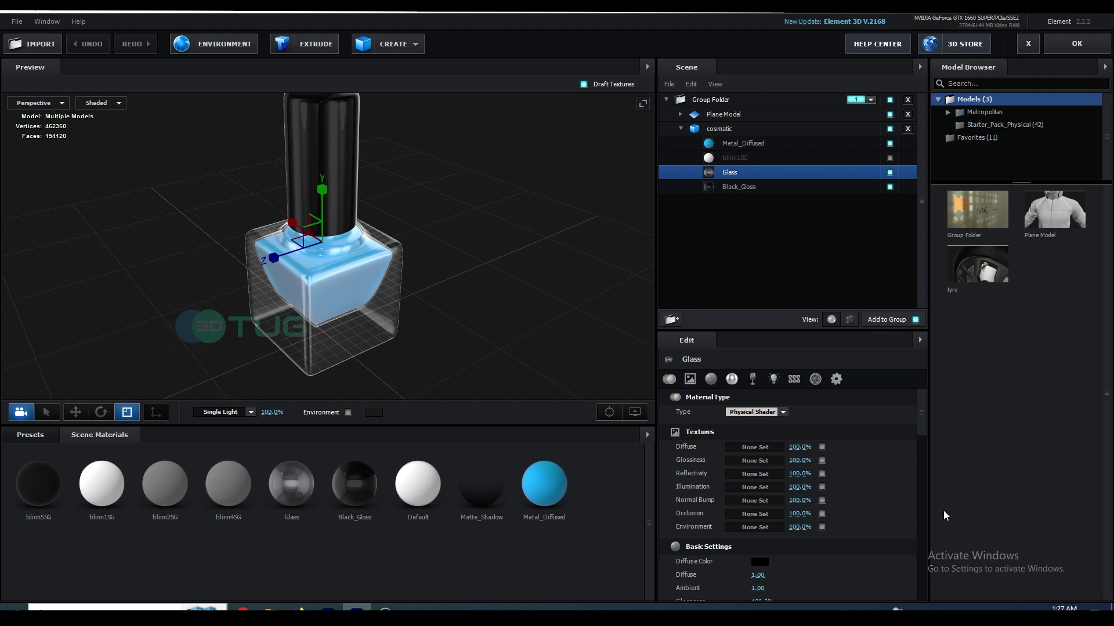
scroll(868, 485, down, 10)
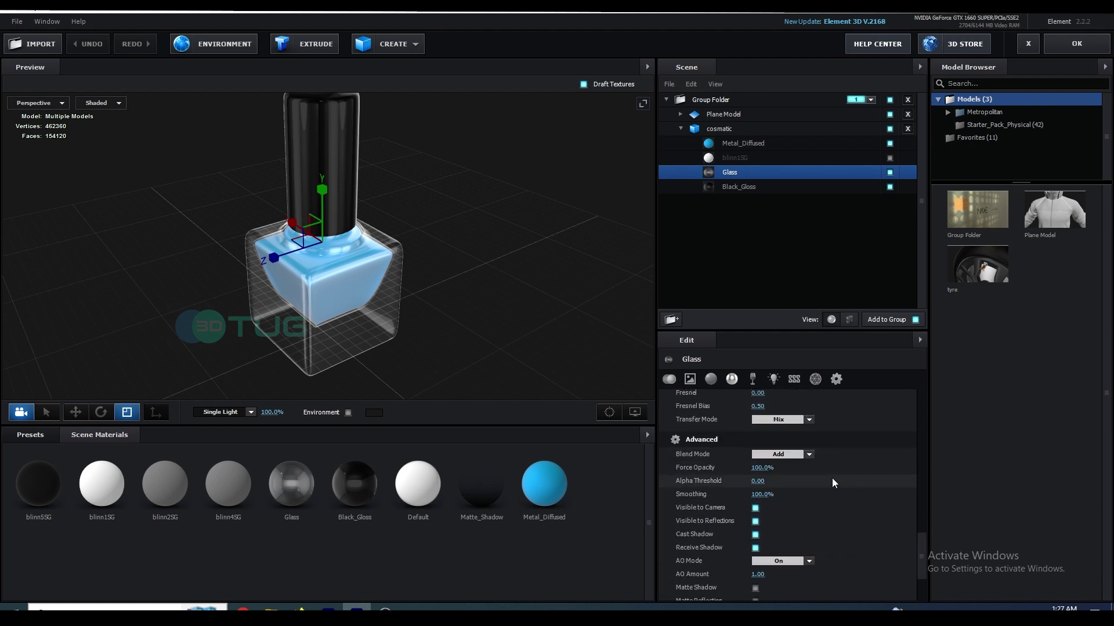
click(788, 455)
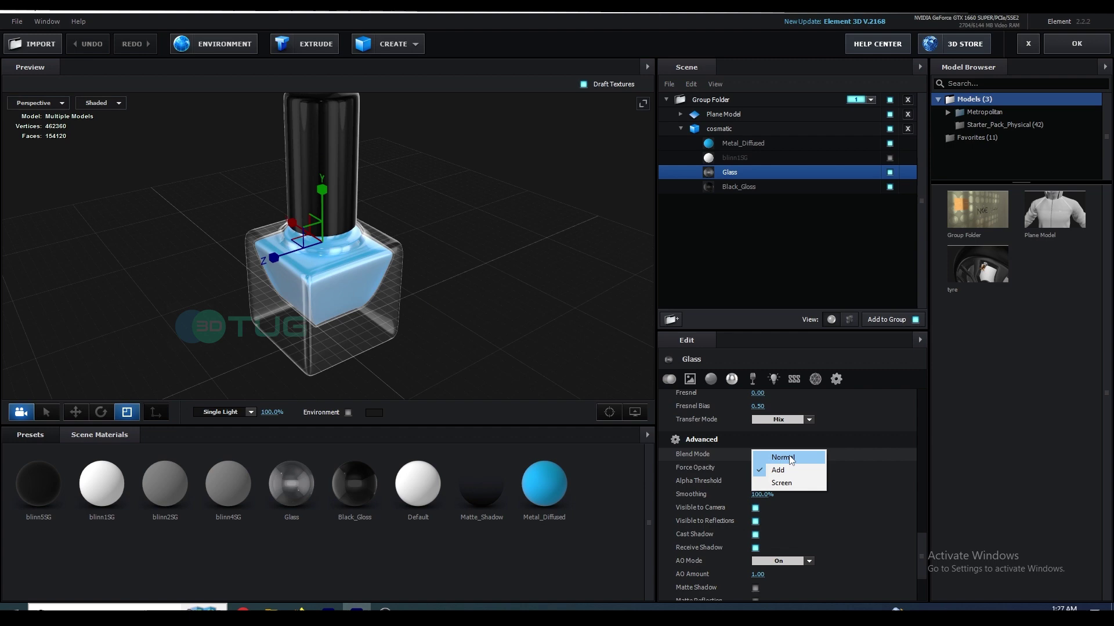
click(790, 458)
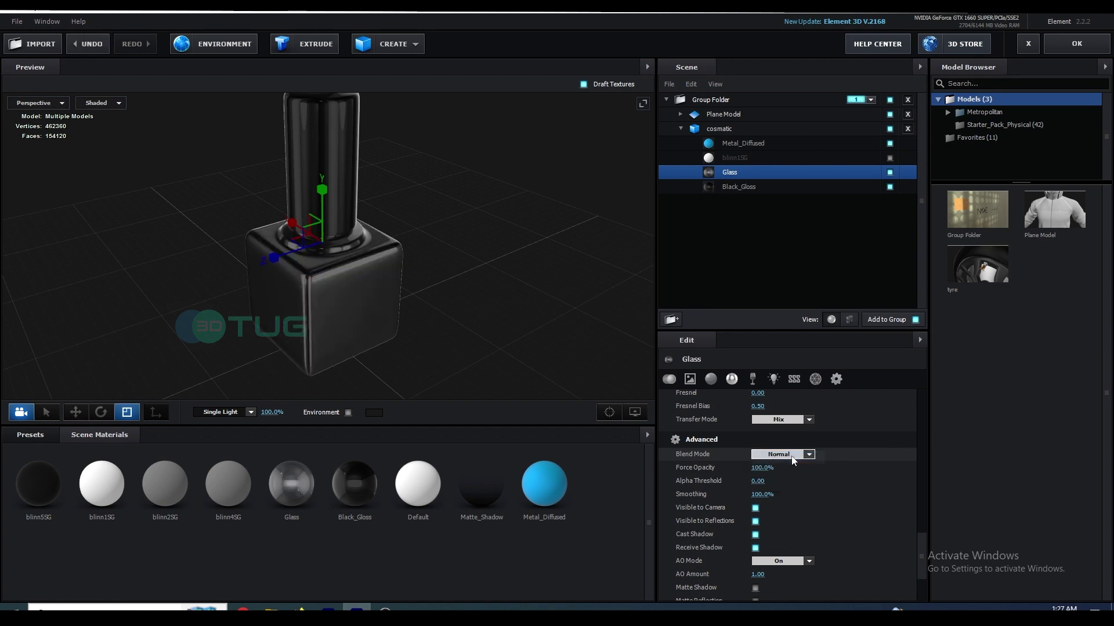
click(1077, 47)
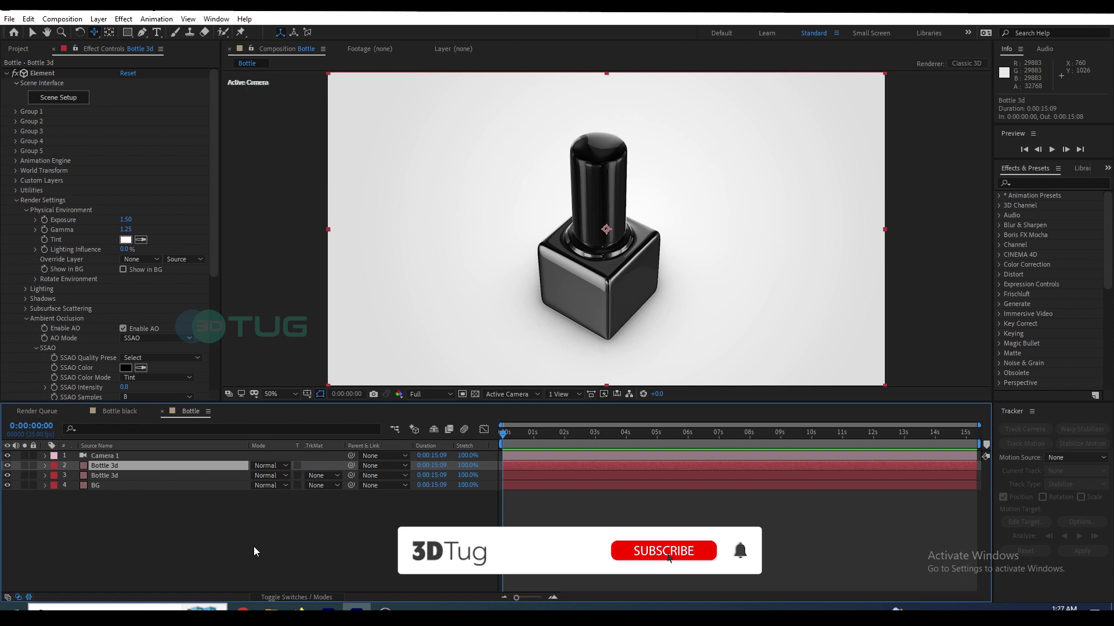
- Set the top Bottle 3d layer to Hard Light blending at 35% opacity
key(shift+equal)
key(shift+equal)
key(shift+equal)
key(shift+equal)
key(shift+equal)
key(shift+equal)
key(shift+equal)
key(shift+equal)
key(shift+equal)
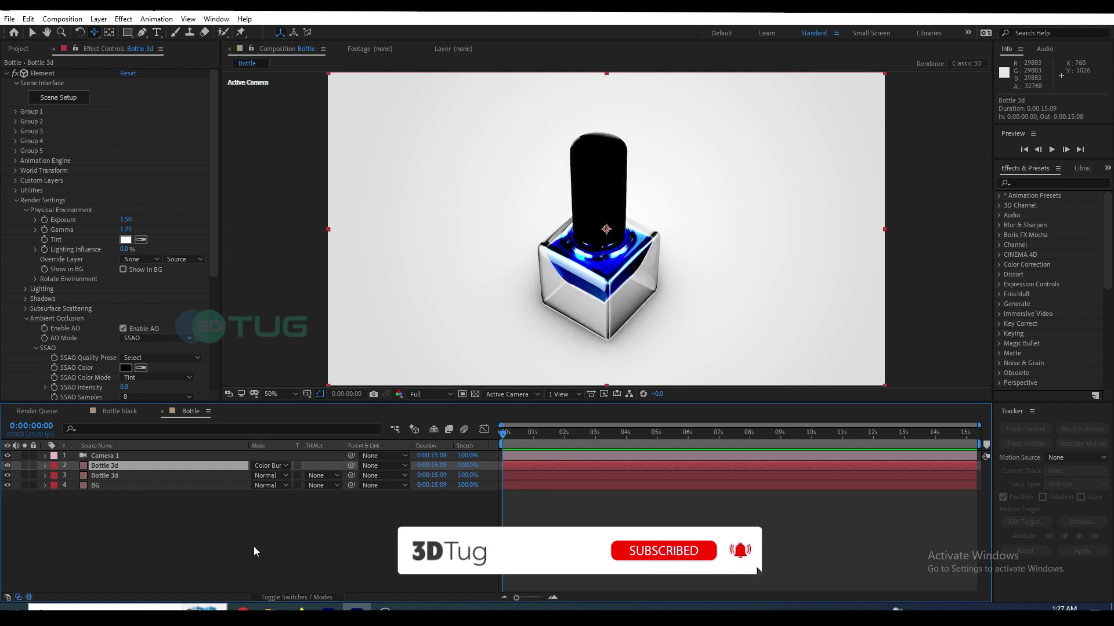
key(shift+equal)
key(shift+equal)
key(shift+equal)
key(shift+equal)
key(shift+equal)
key(shift+equal)
key(shift+equal)
key(shift+equal)
key(shift+equal)
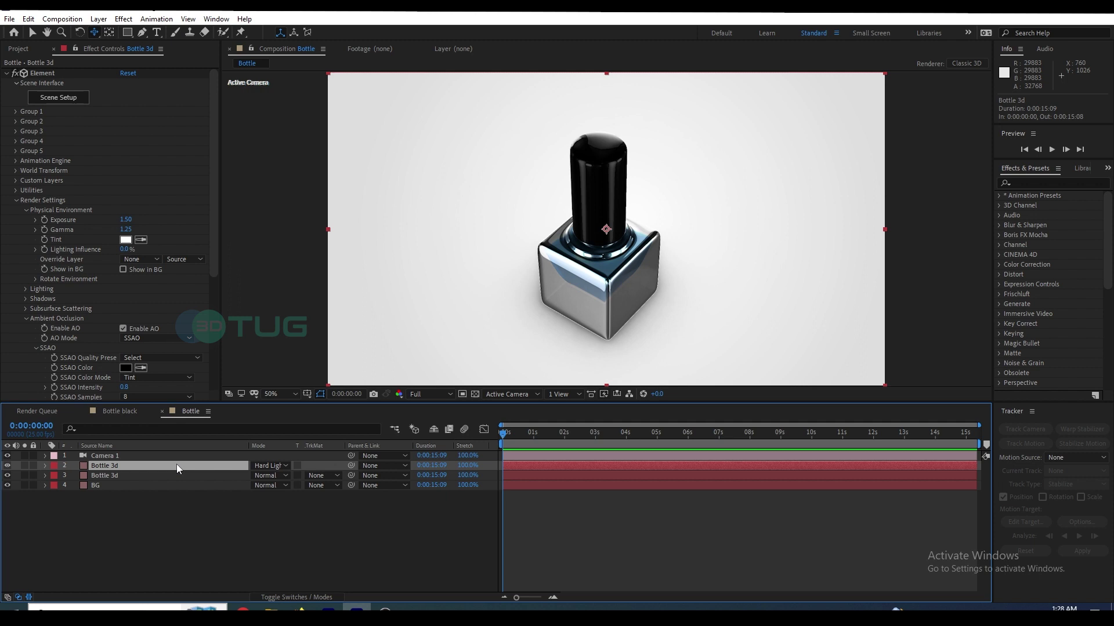
key(t)
click(260, 476)
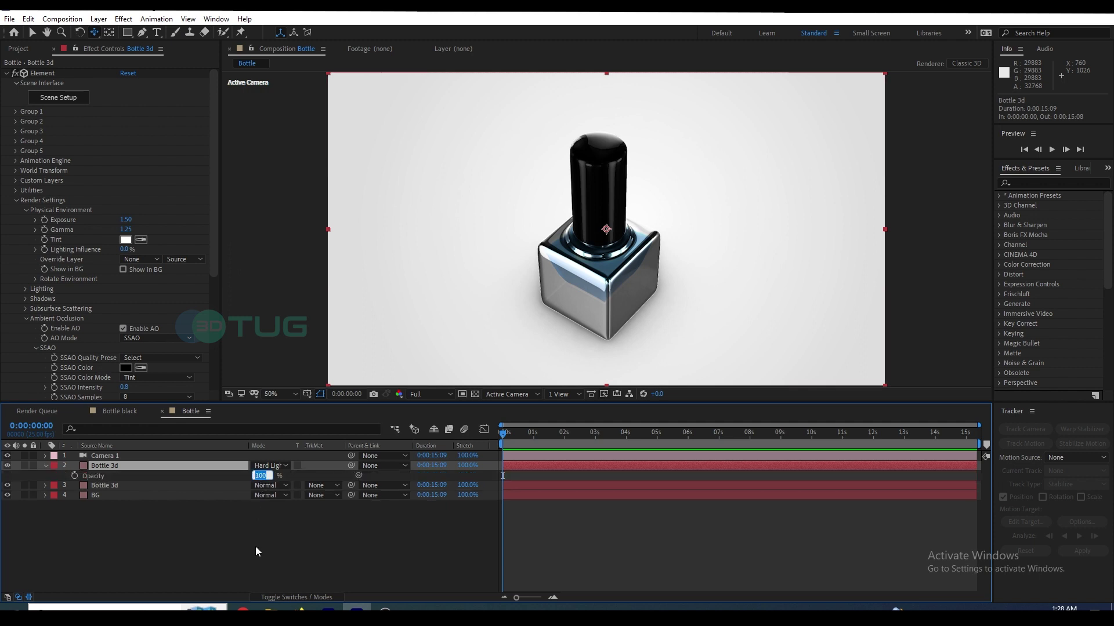
text(35)
click(255, 546)
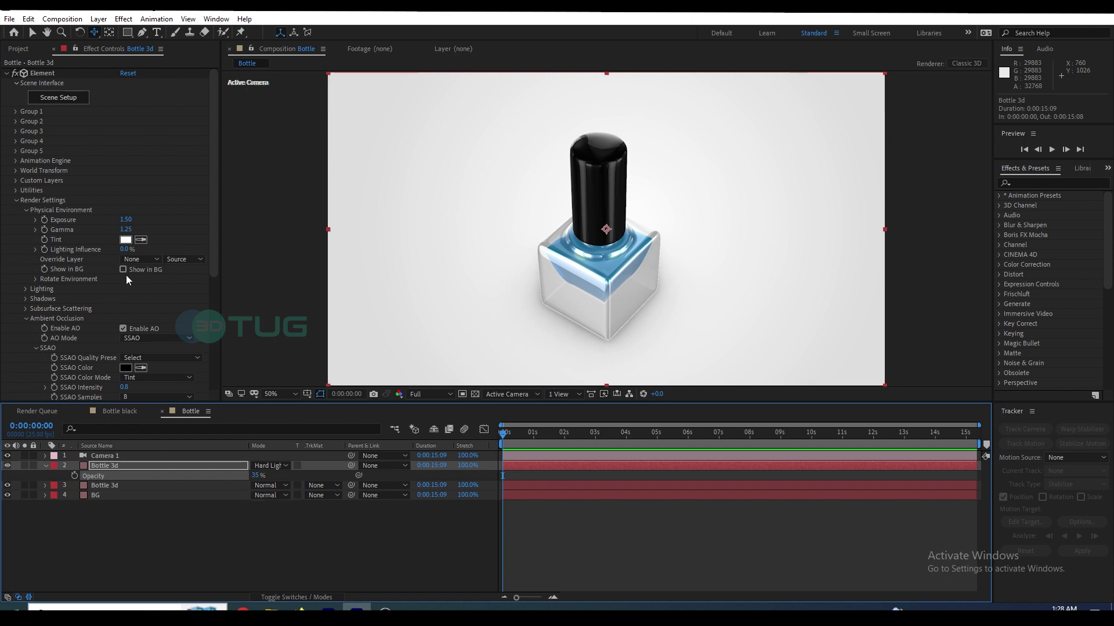
scroll(126, 274, down, 3)
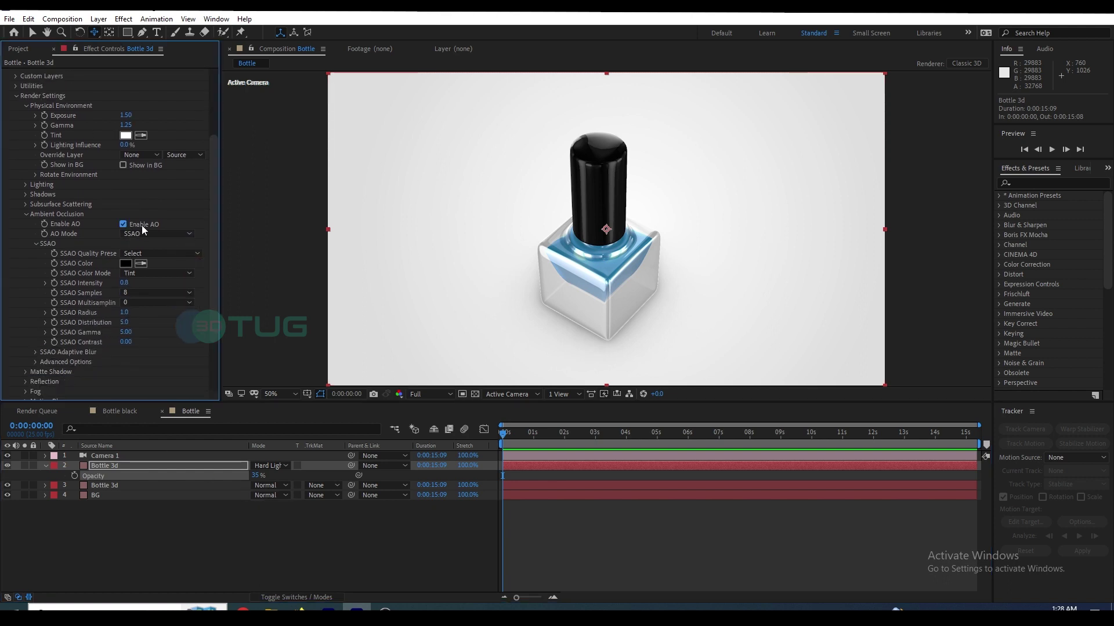
- Try disabling ambient occlusion, undo it, then set exposure to 1.85 and gamma to 1.36
click(142, 225)
scroll(132, 234, up, 3)
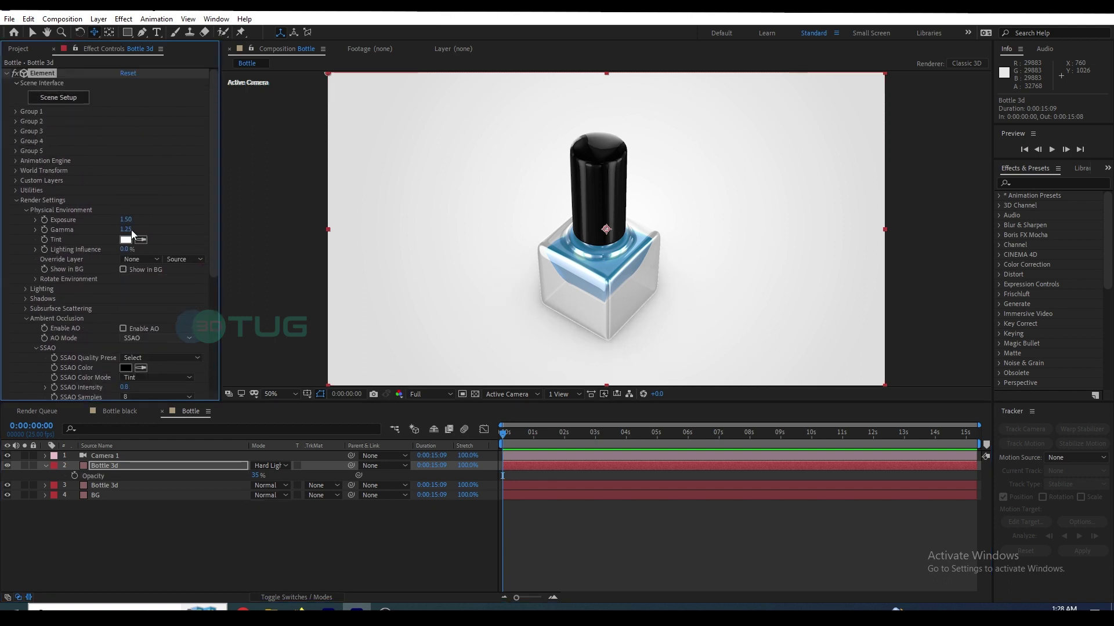
key(ctrl+z)
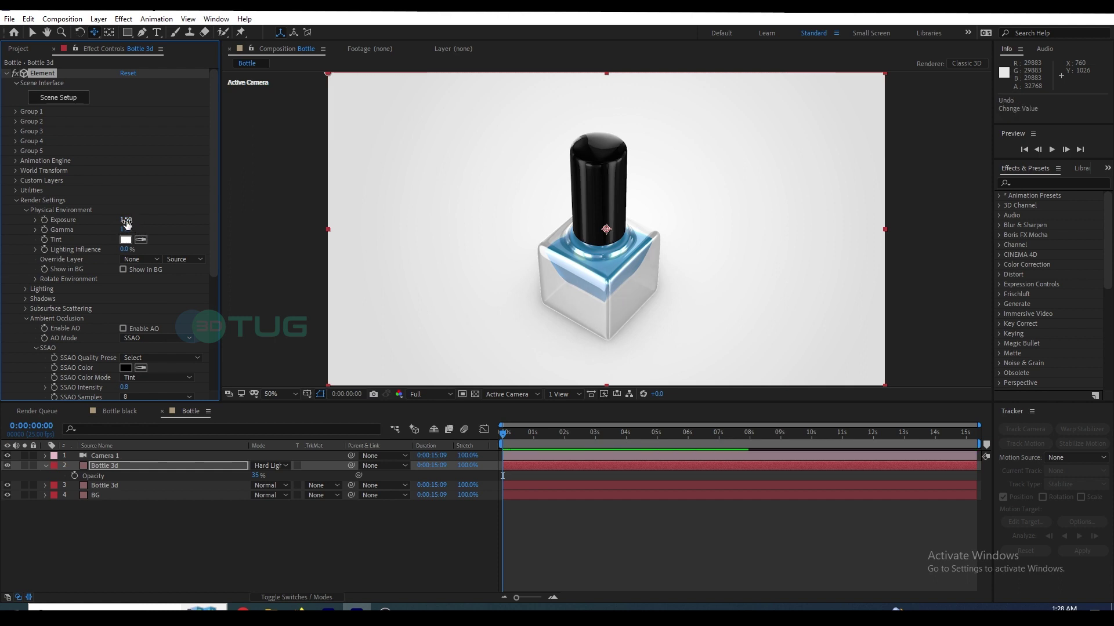
click(127, 221)
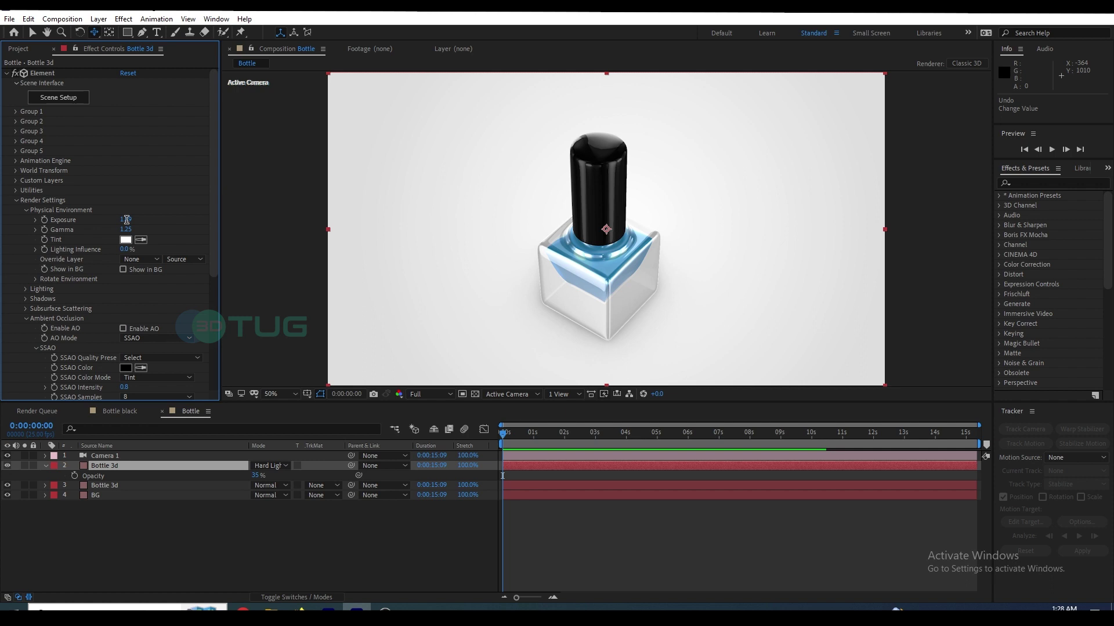
click(127, 220)
text(1.85)
key(Tab)
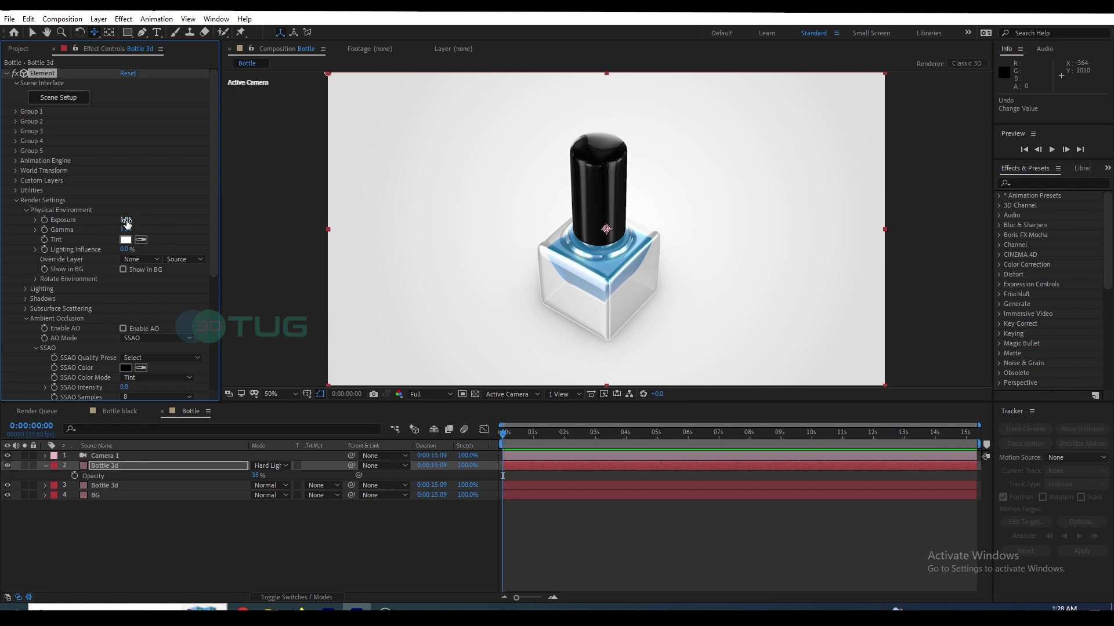
text(1.36)
key(Return)
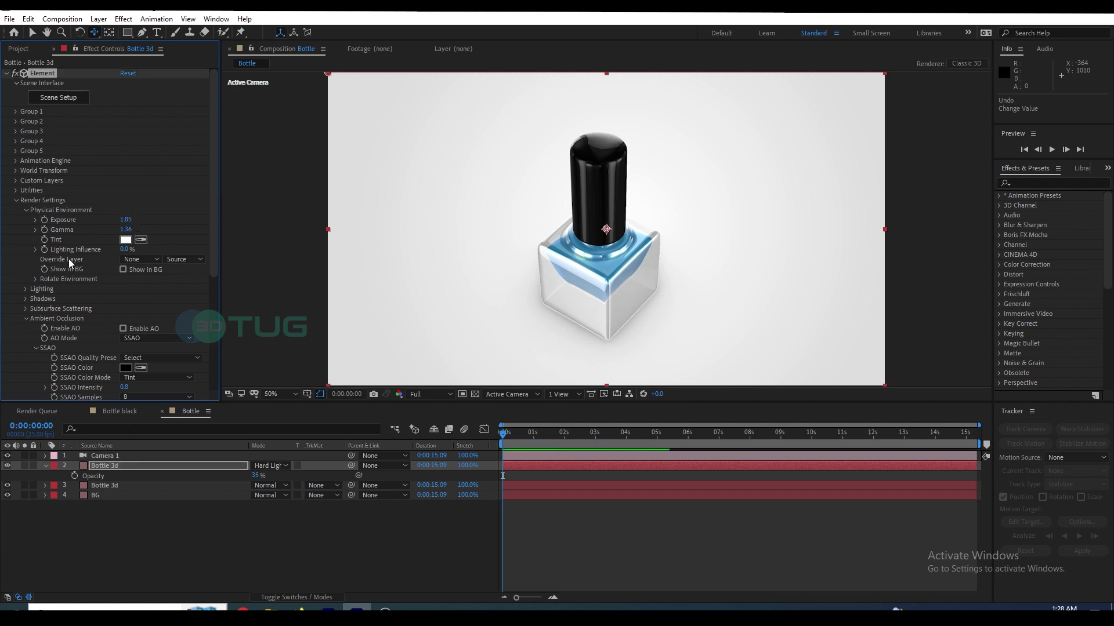
- On the other Bottle 3d layer, rotate the environment to X 25° and Y 35°
click(133, 487)
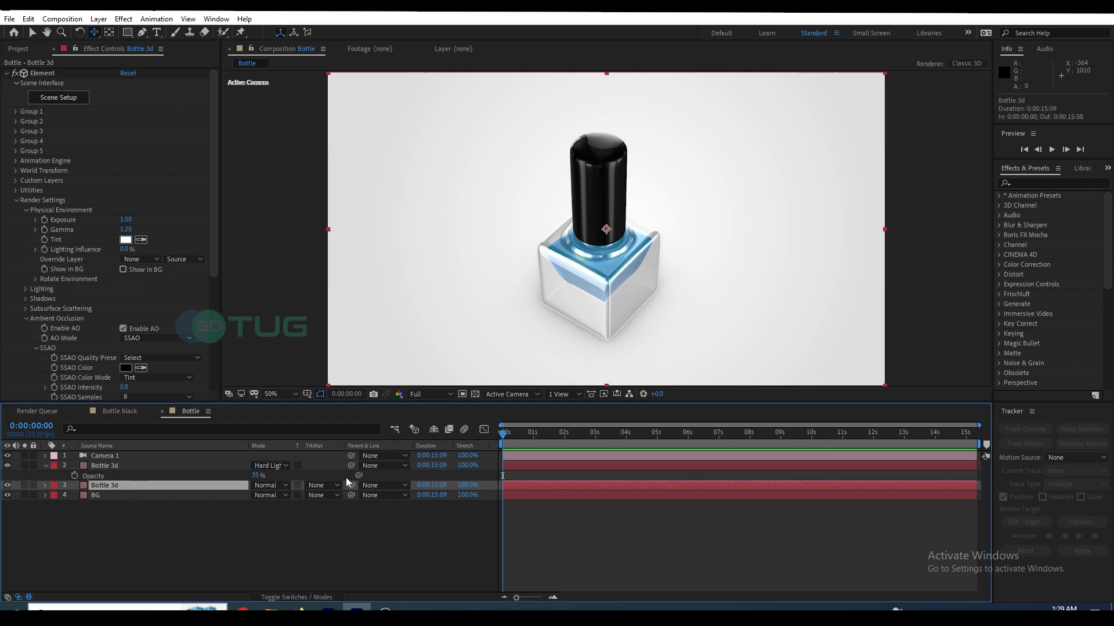
click(36, 279)
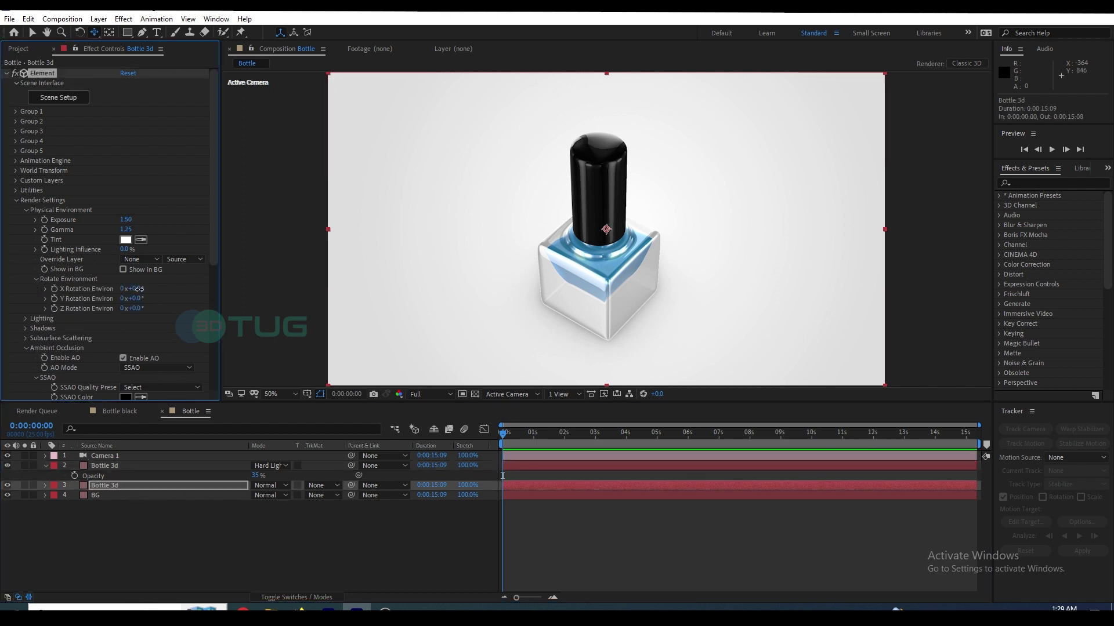
drag(132, 288, 160, 301)
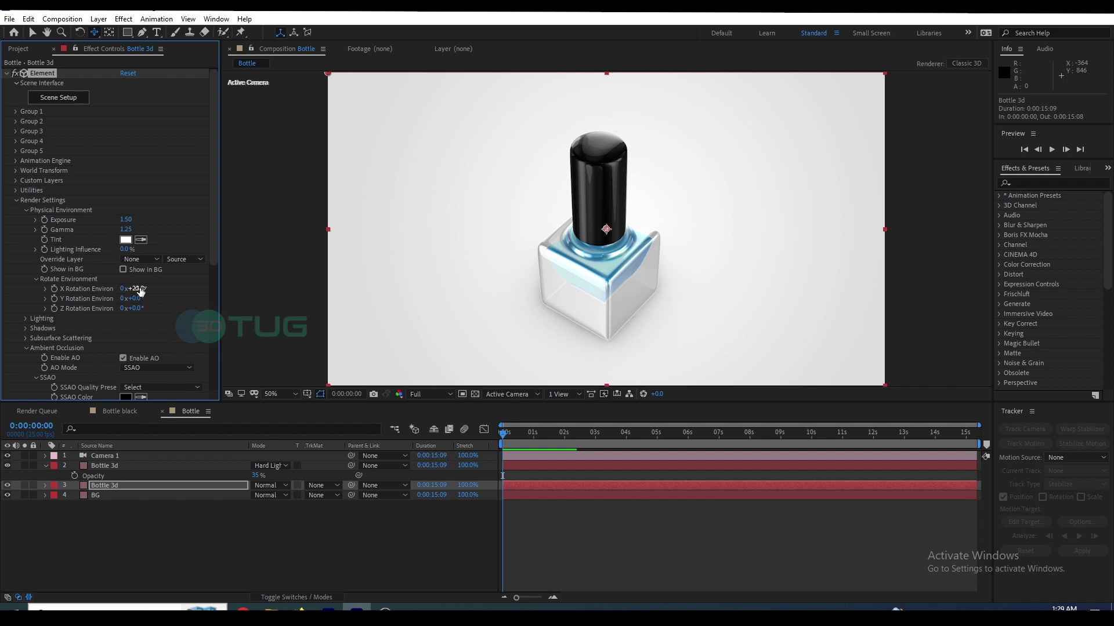
click(139, 289)
click(137, 299)
text(33)
key(Return)
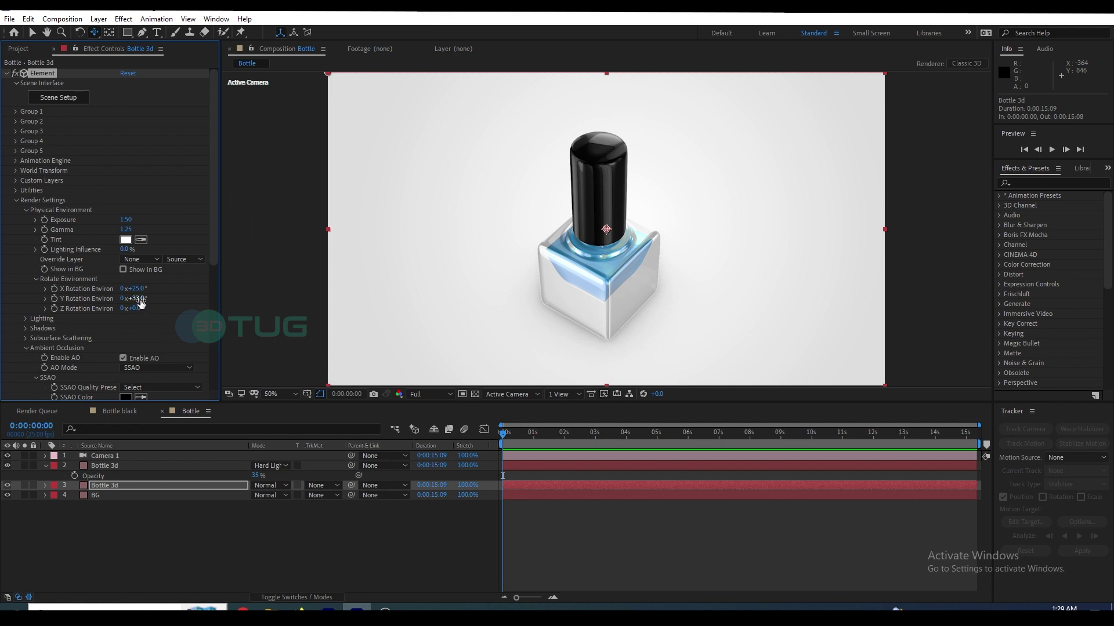
click(139, 300)
text(35)
key(Return)
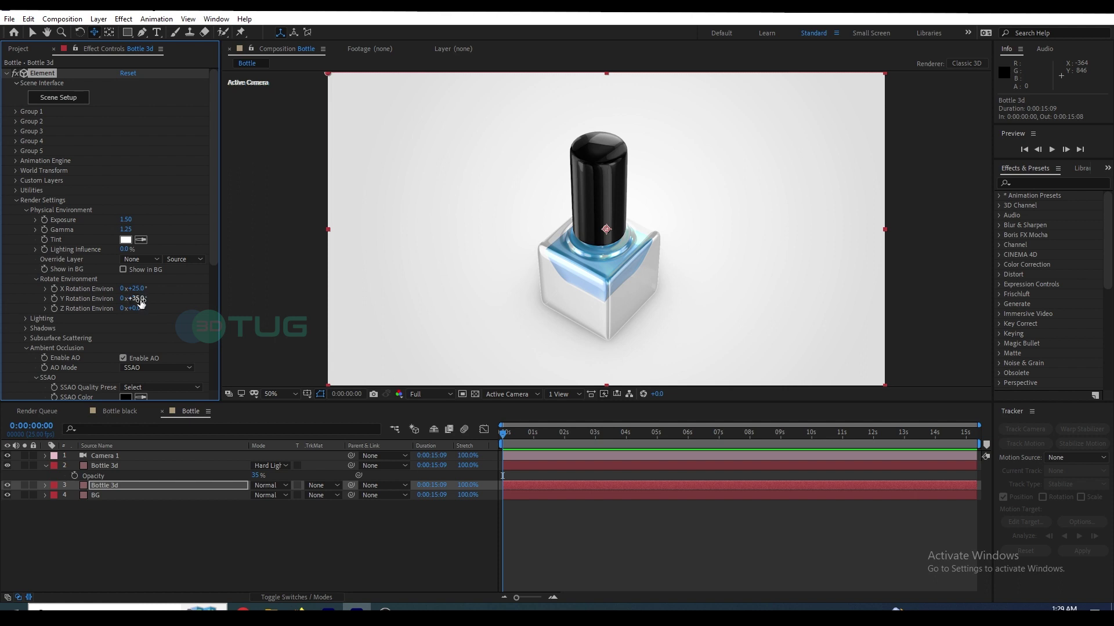
- Check the upper Bottle 3d layer's settings, then return to the lower layer
click(132, 468)
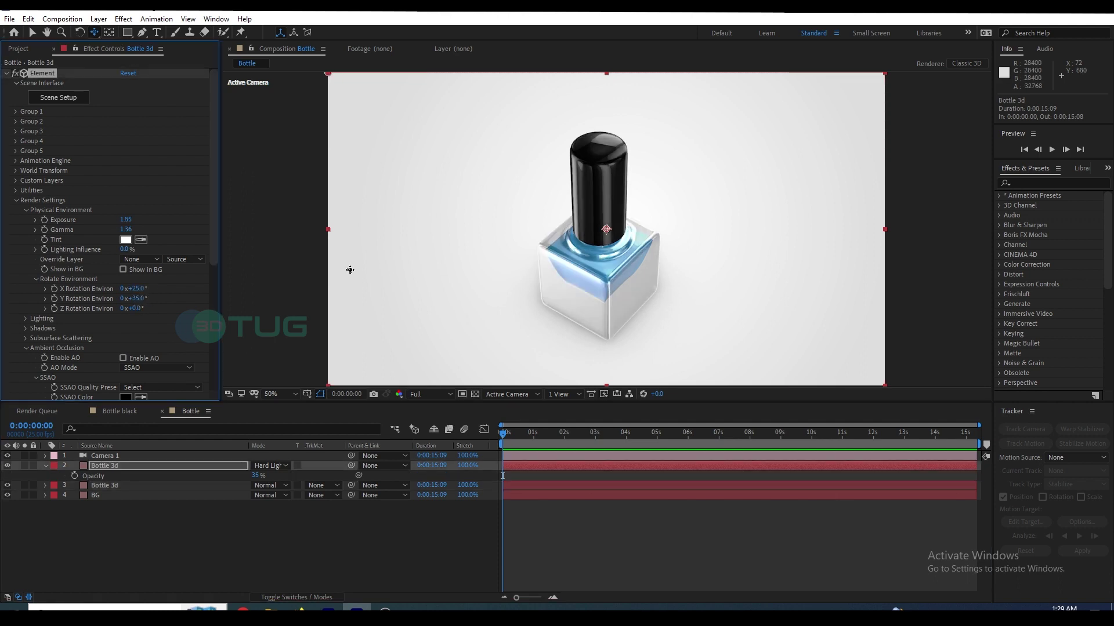
click(123, 485)
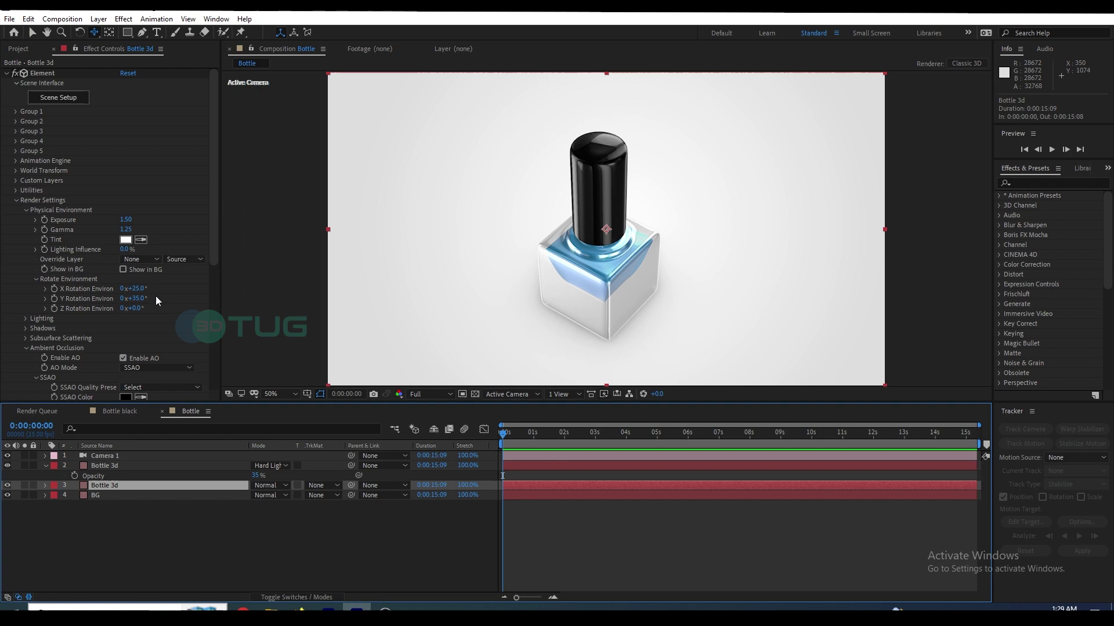
click(72, 100)
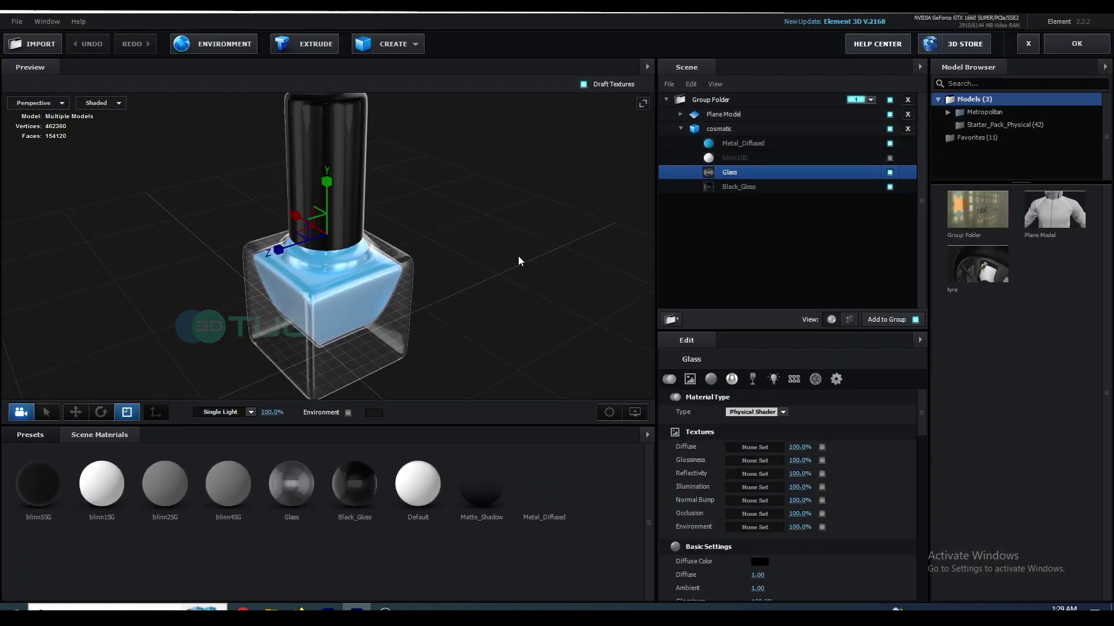
- Make the blinn1SG label material visible and confirm its diffuse image texture
scroll(518, 256, up, 5)
drag(354, 313, 391, 317)
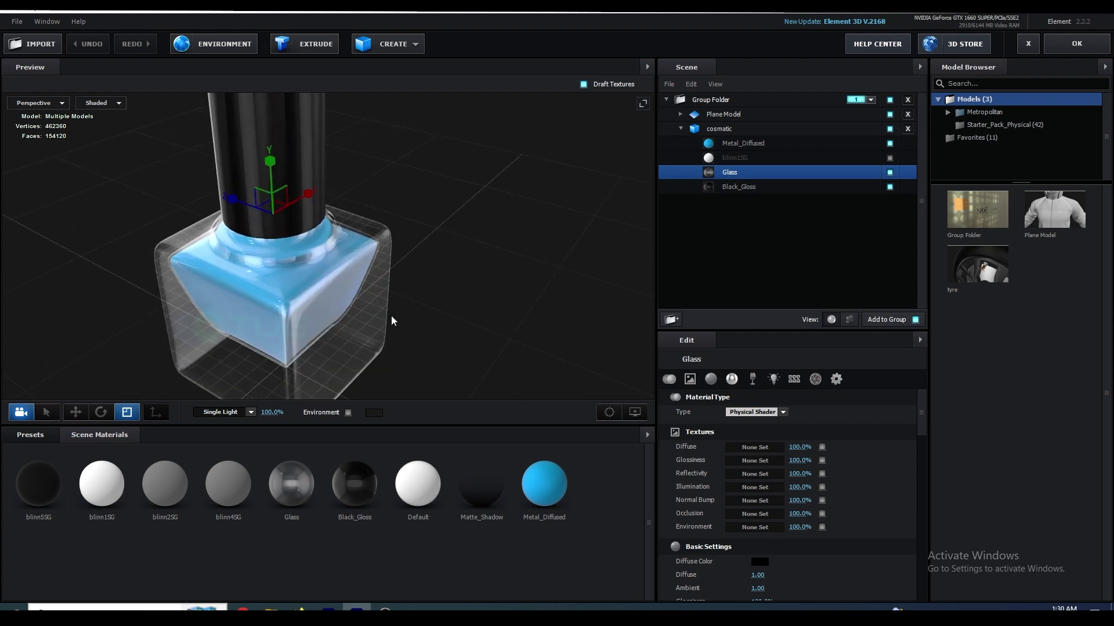
click(890, 158)
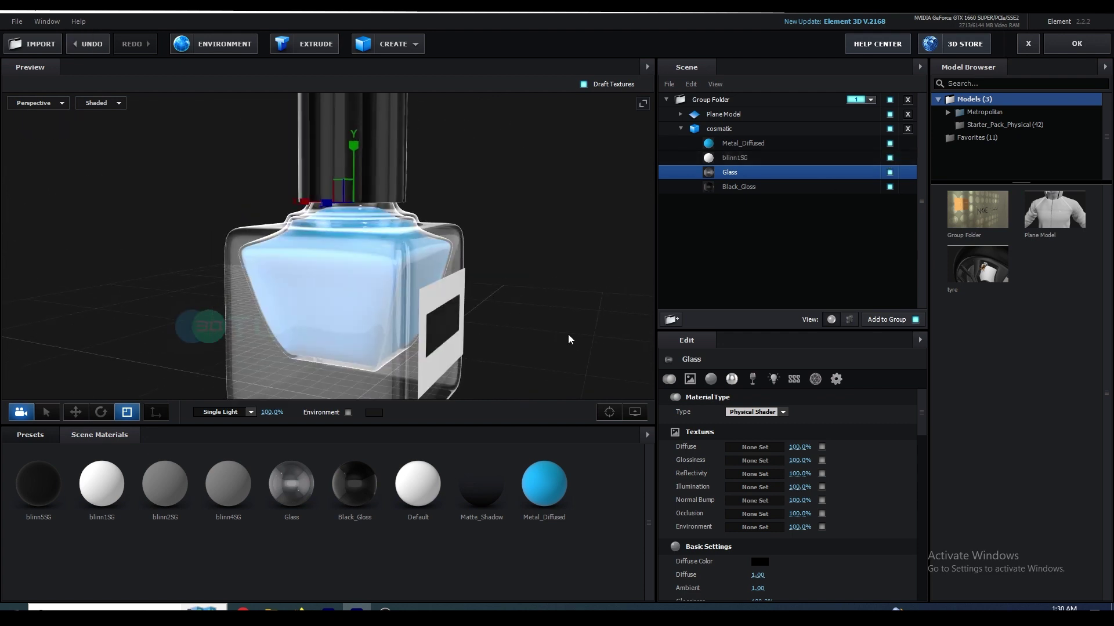
click(735, 158)
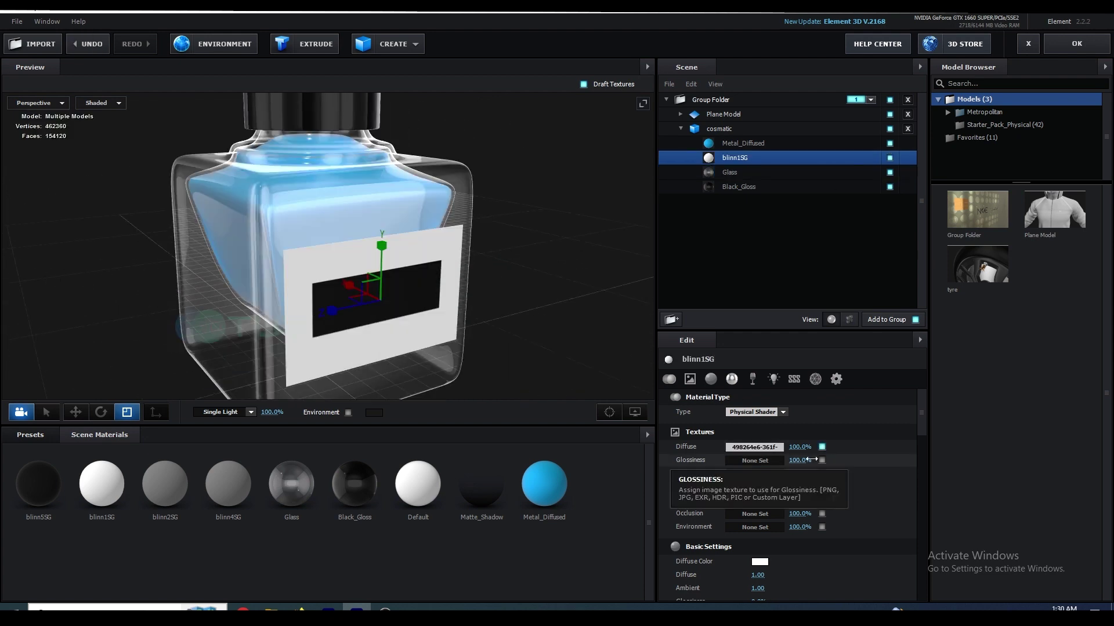
scroll(820, 461, down, 8)
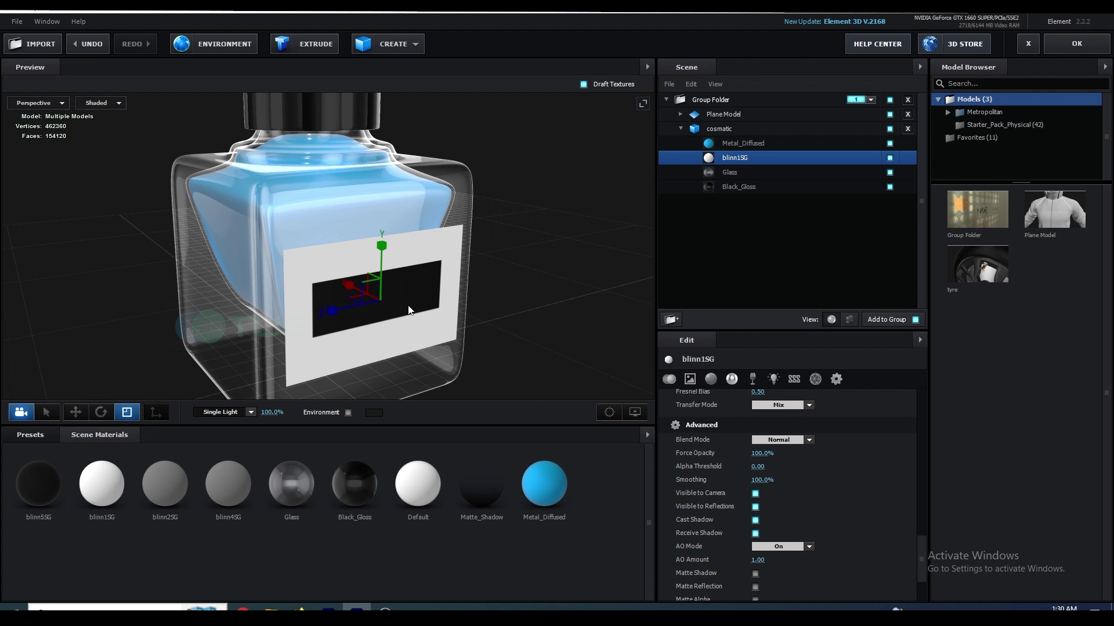
scroll(782, 465, up, 8)
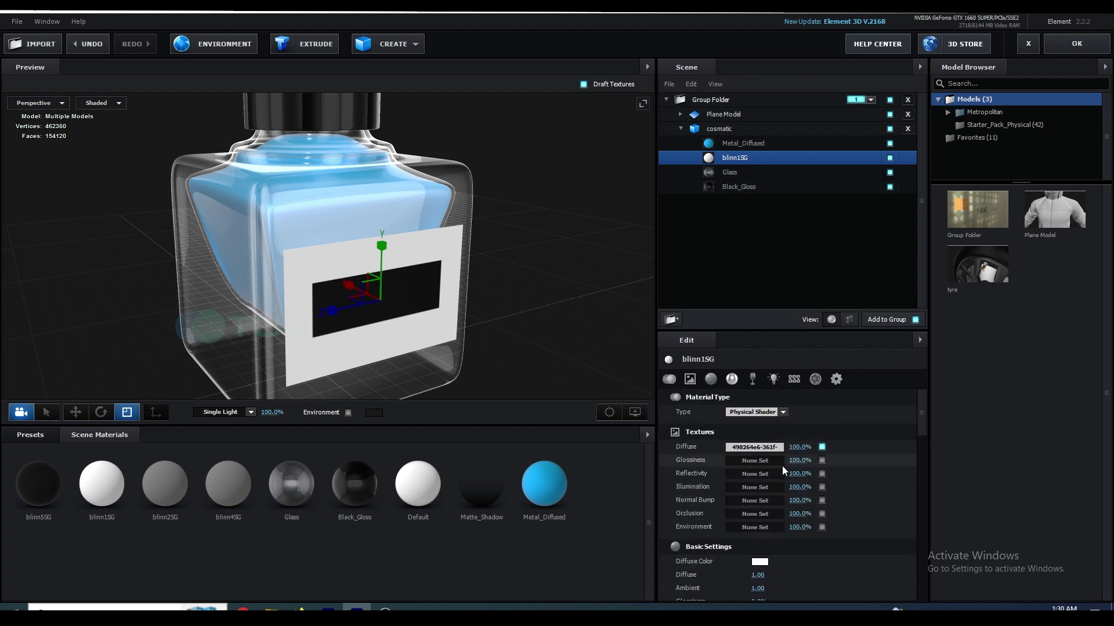
click(755, 448)
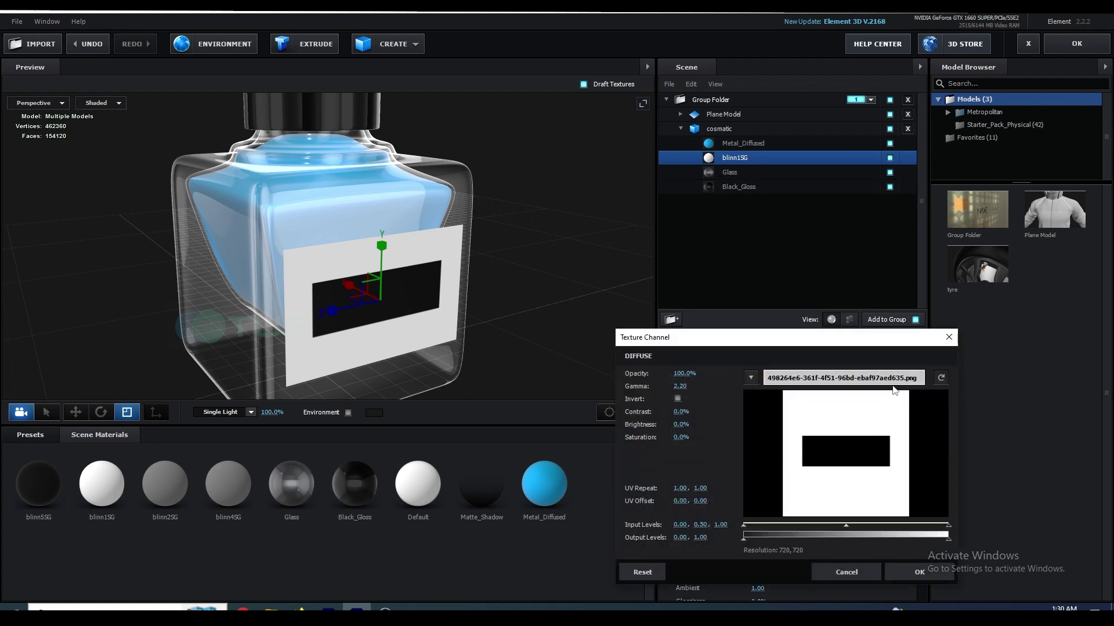
click(902, 573)
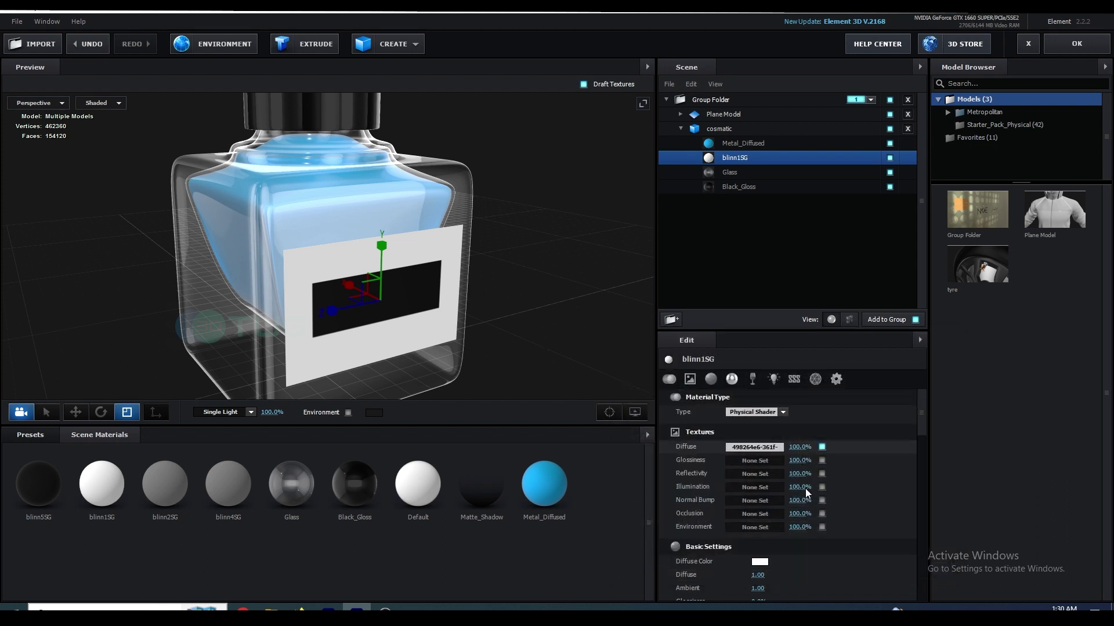
- Raise the blinn1SG alpha threshold to 0.55 so only the black TUG lettering shows
scroll(806, 489, down, 10)
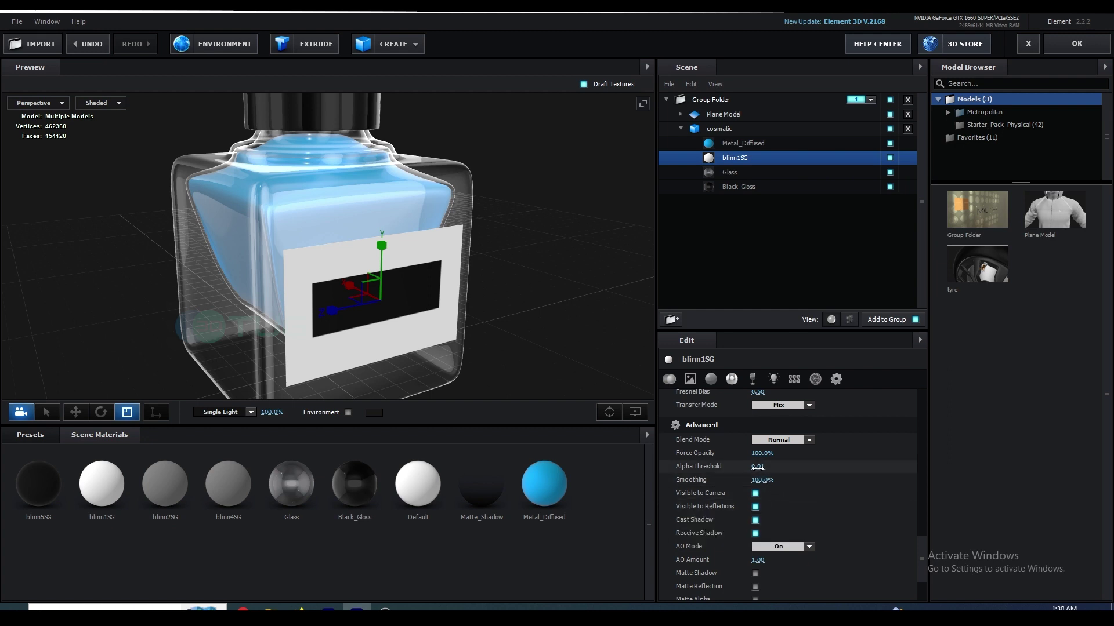
drag(758, 467, 795, 475)
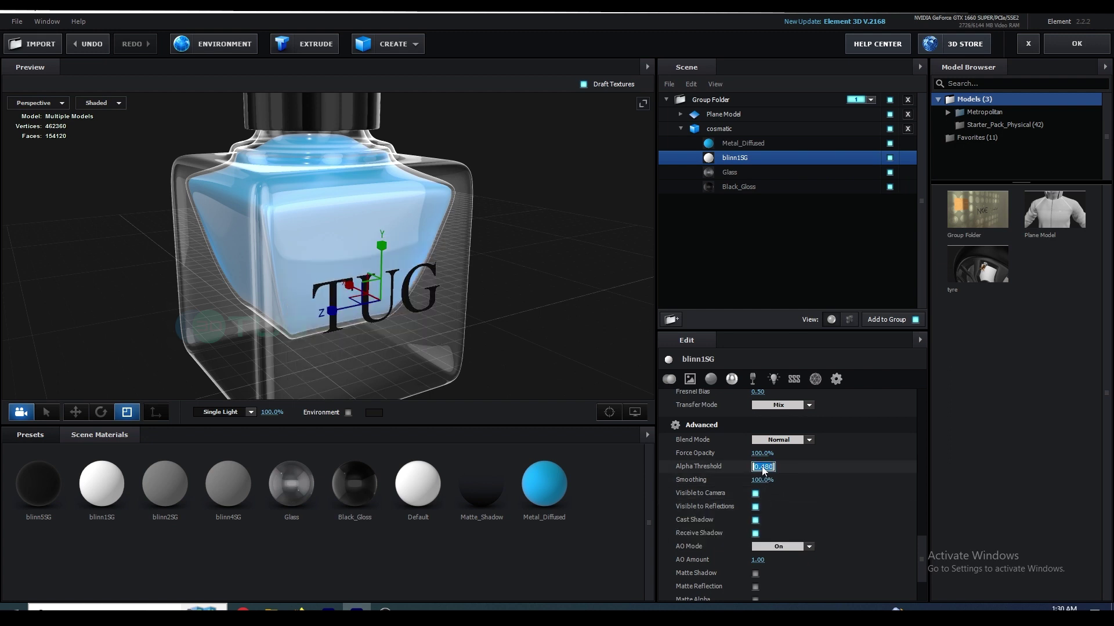
click(761, 466)
key(Return)
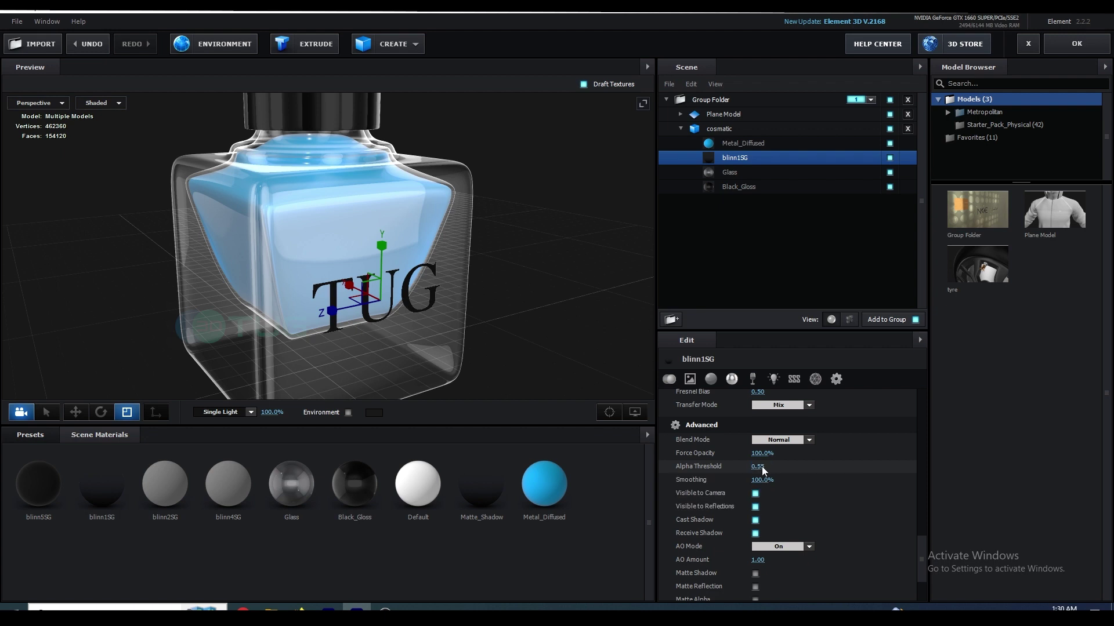
scroll(818, 466, up, 10)
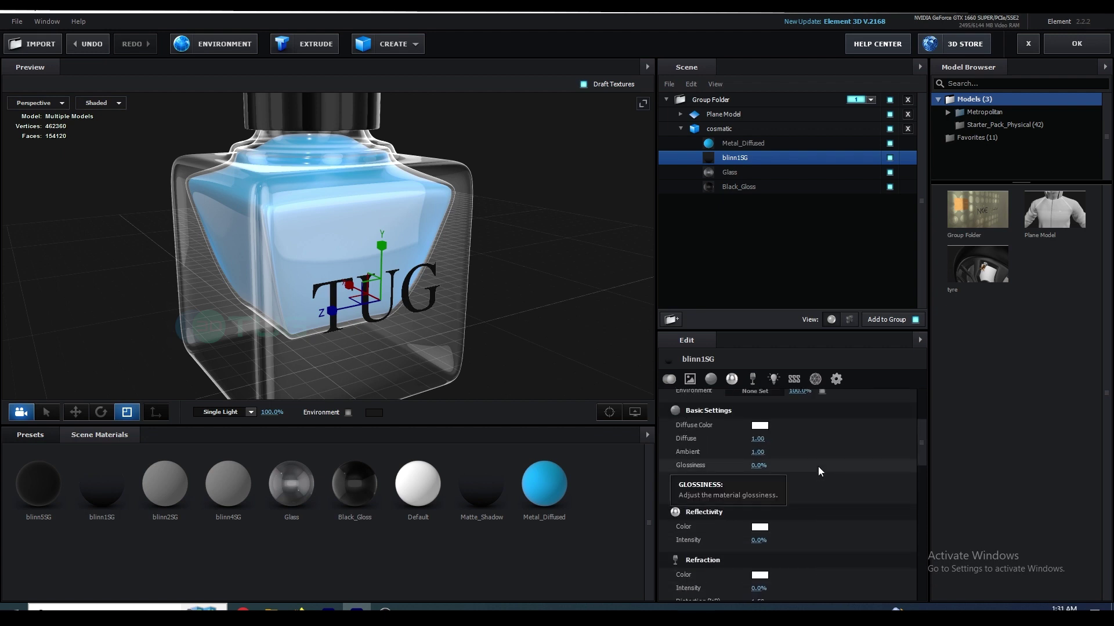
drag(527, 289, 530, 272)
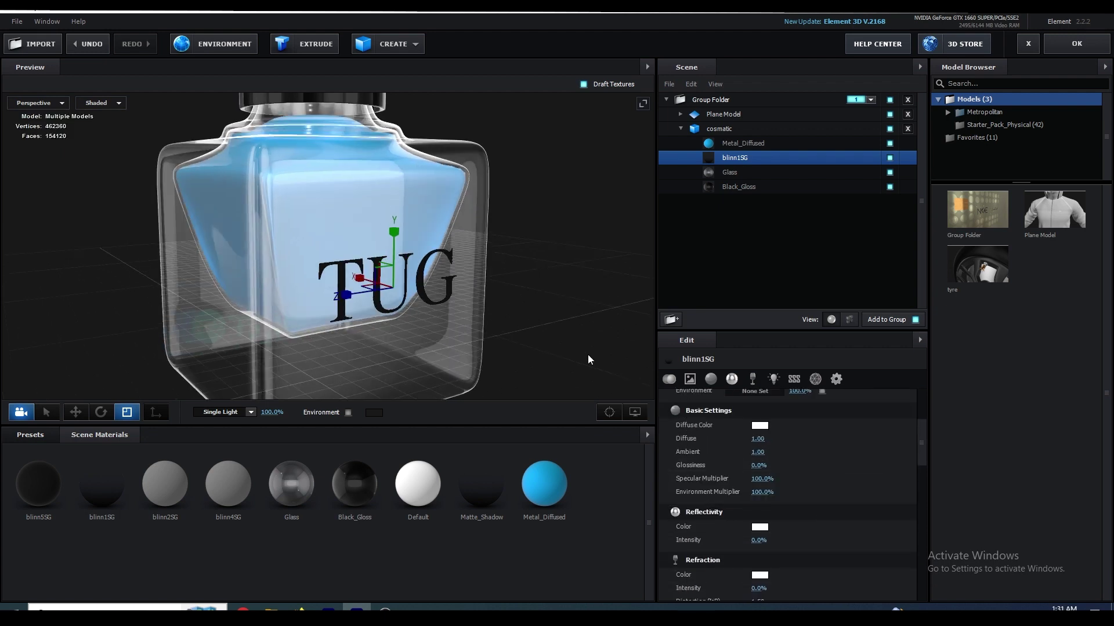
- Set the label's reflectivity intensity to 25% and glossiness to 100%
click(758, 540)
text(25)
key(Return)
drag(757, 465, 824, 465)
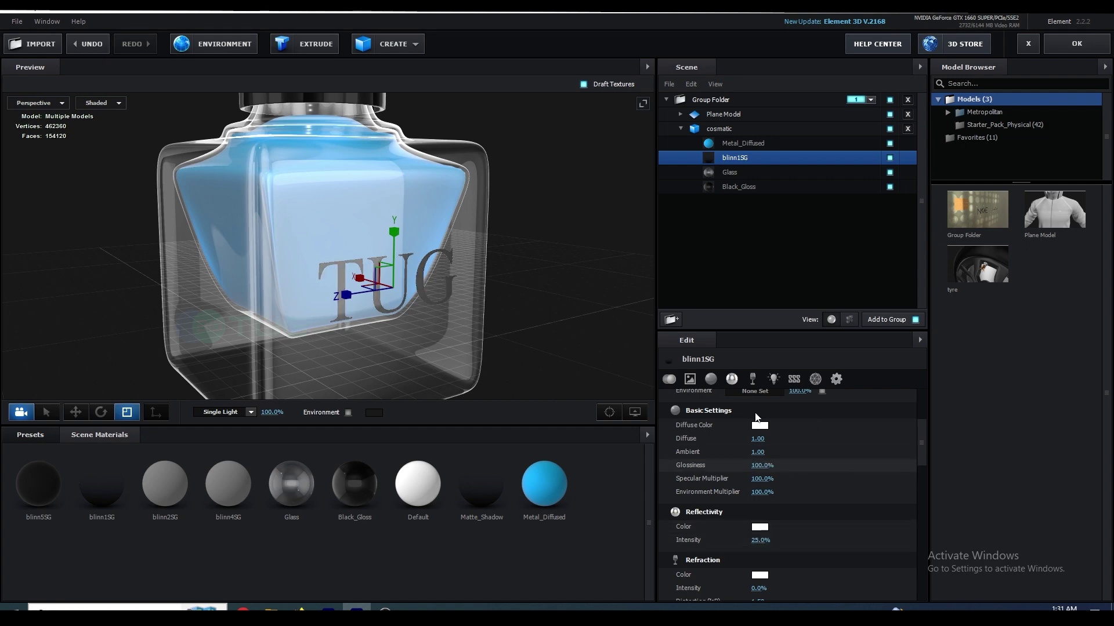
drag(360, 255, 473, 325)
scroll(487, 271, down, 3)
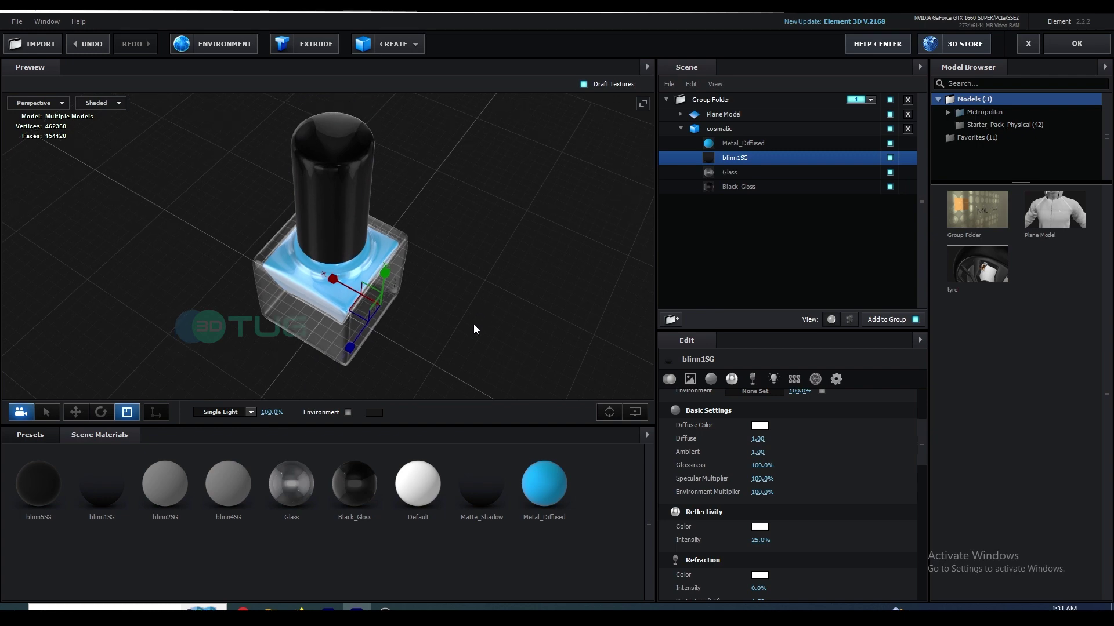
- Apply the Element 3D scene and orbit the camera so the TUG label faces forward
click(1076, 43)
drag(631, 291, 603, 279)
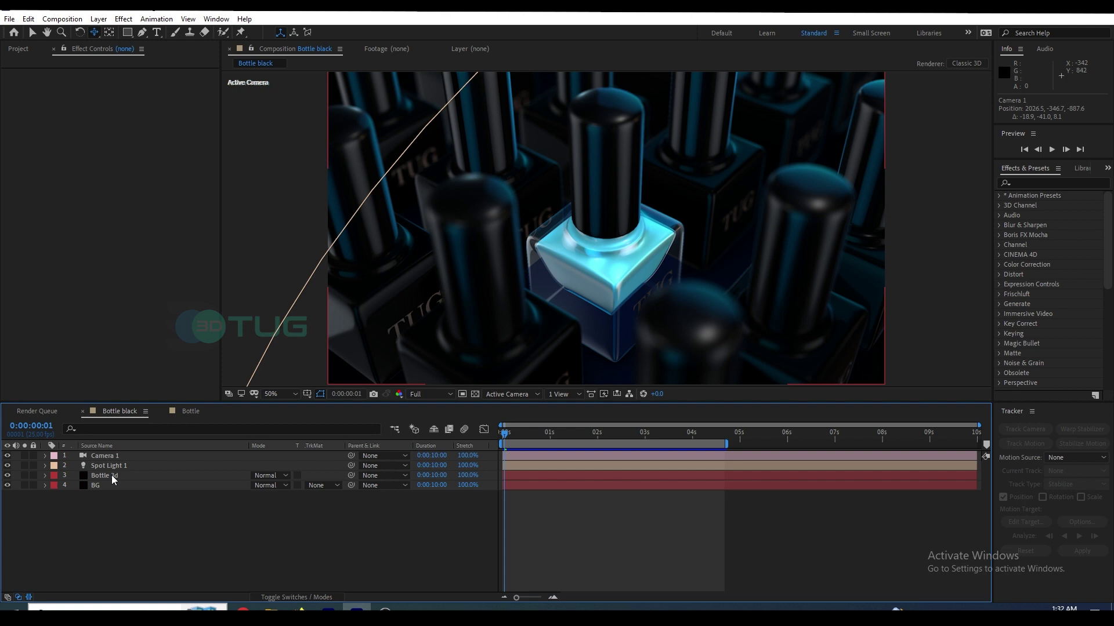
- Open the Bottle precomp and collapse layer 2's Opacity property
double_click(104, 475)
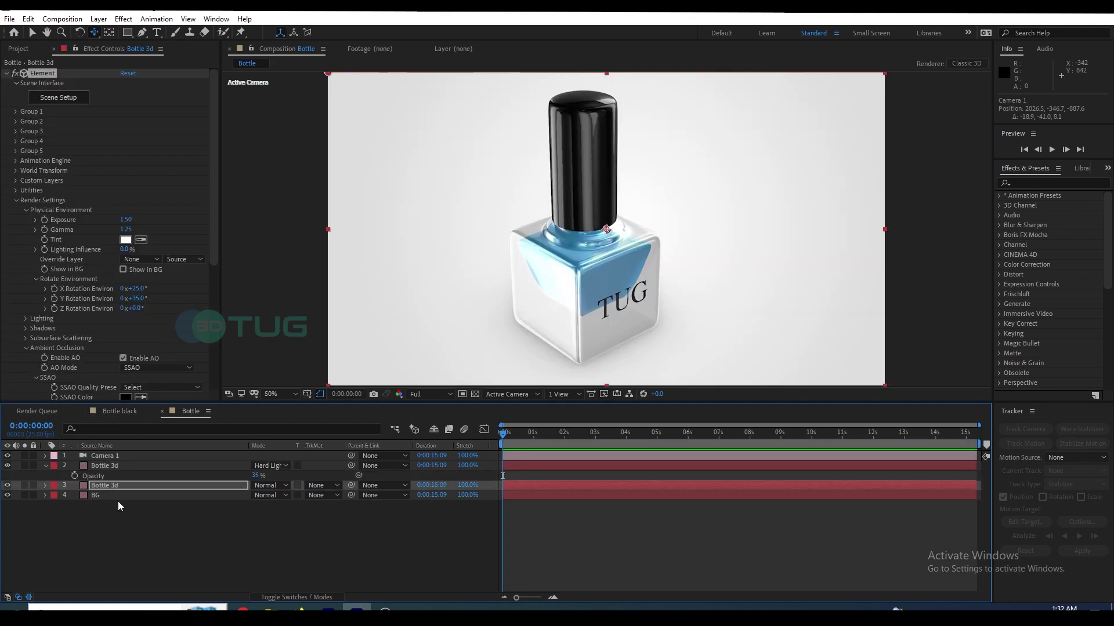
click(45, 466)
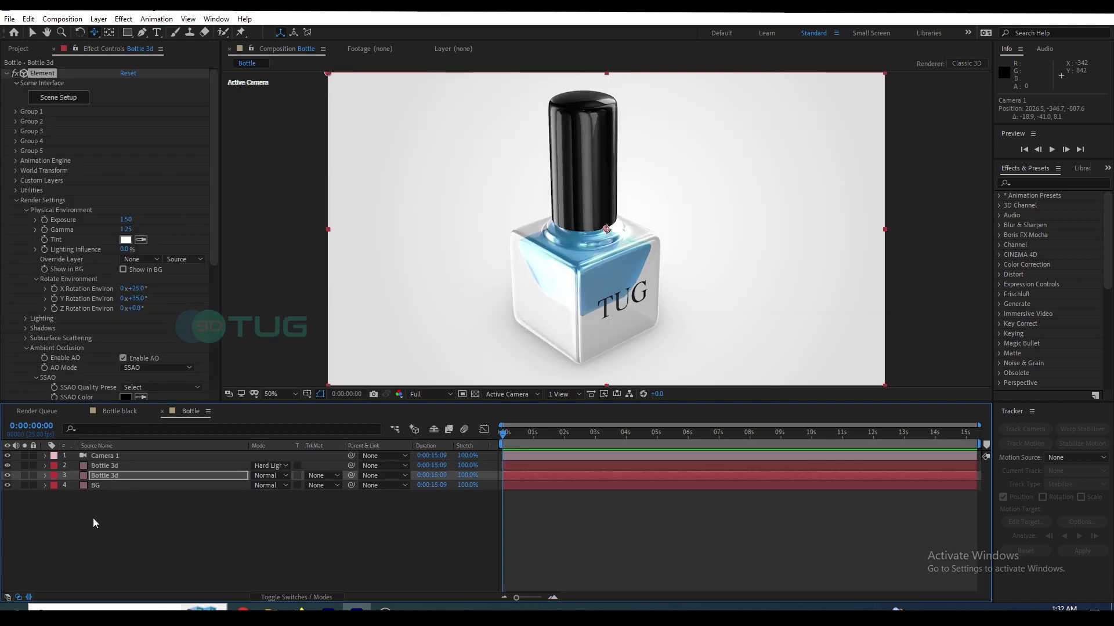